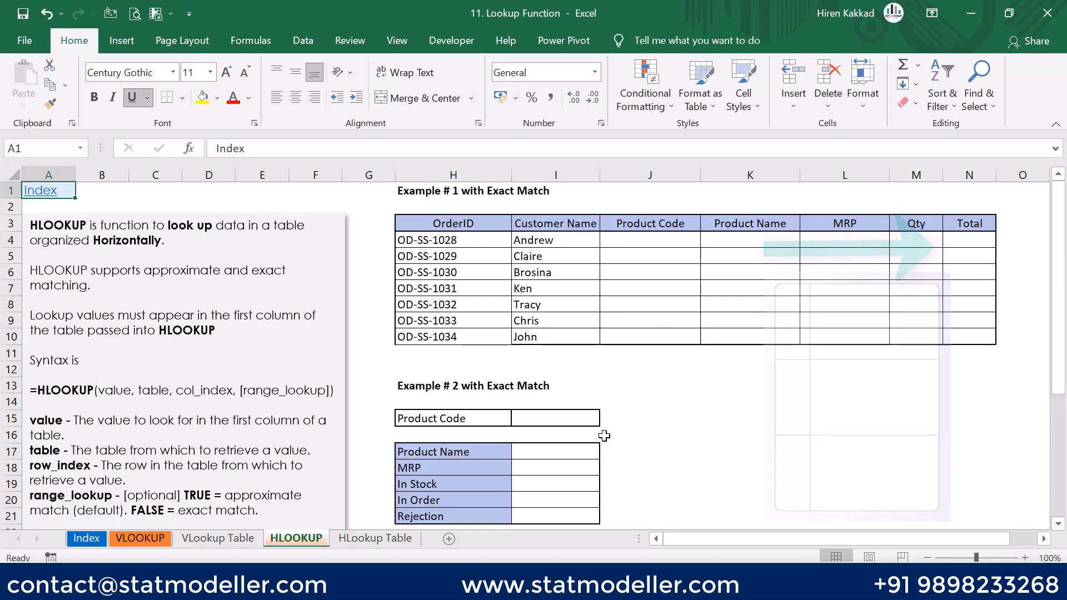
- Examine the Example # 1 order table and the Product ID, Product Name and MRP rows of the exact-match master table on the HLookup Table sheet
{"action": "left_click_drag", "start_coordinate": [464, 225], "coordinate": [972, 339]}
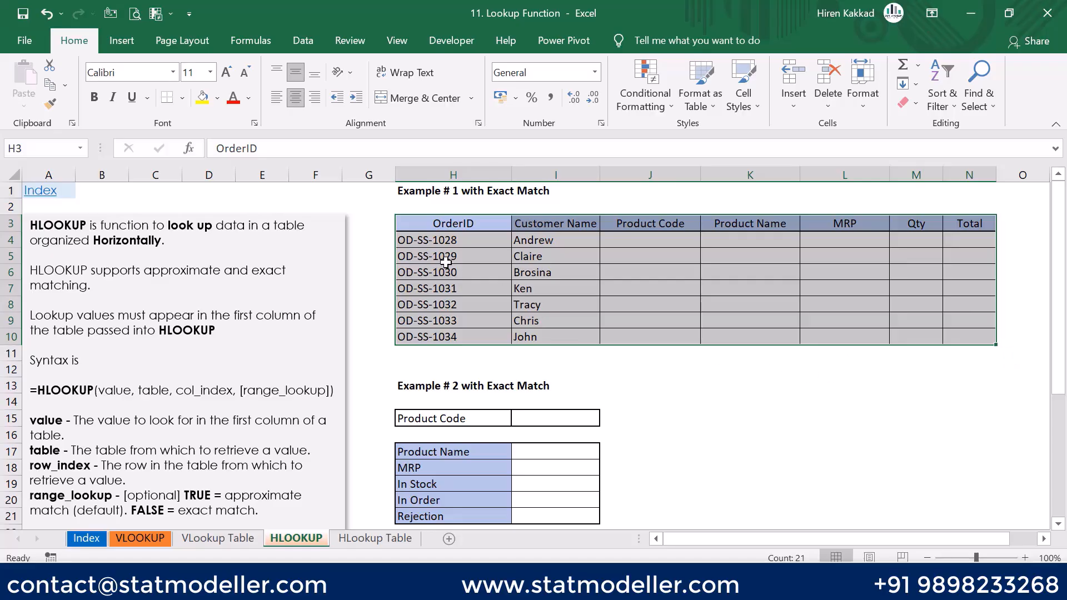
{"action": "left_click", "coordinate": [546, 254]}
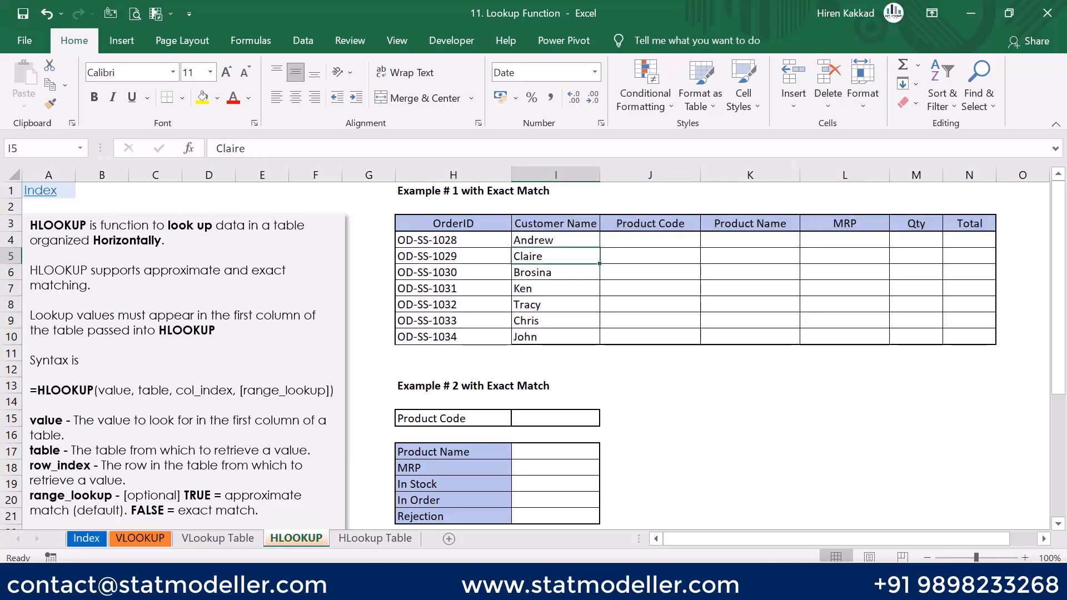
{"action": "left_click", "coordinate": [367, 538]}
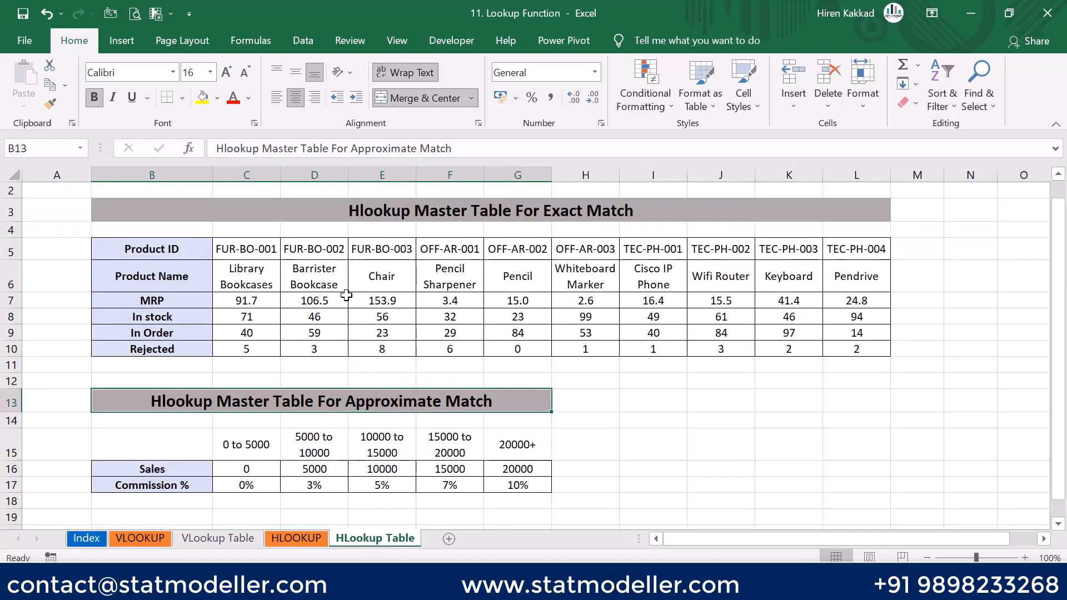
{"action": "left_click", "coordinate": [328, 296]}
{"action": "left_click_drag", "start_coordinate": [142, 245], "coordinate": [146, 348]}
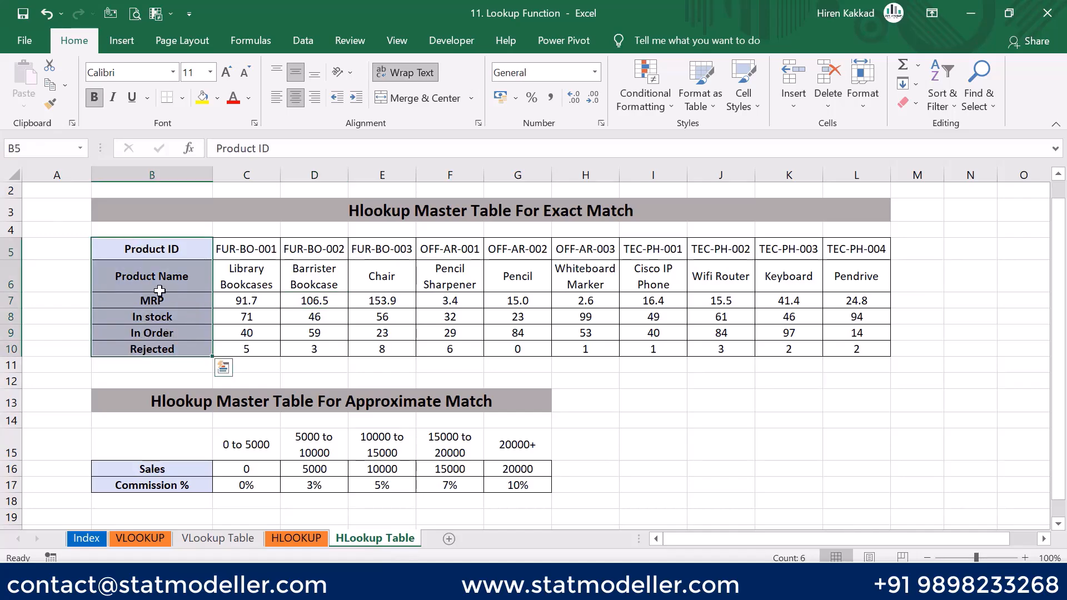
{"action": "left_click", "coordinate": [178, 251]}
{"action": "left_click", "coordinate": [241, 250]}
{"action": "left_click_drag", "start_coordinate": [241, 251], "coordinate": [856, 252]}
{"action": "left_click", "coordinate": [132, 282]}
{"action": "left_click", "coordinate": [265, 283]}
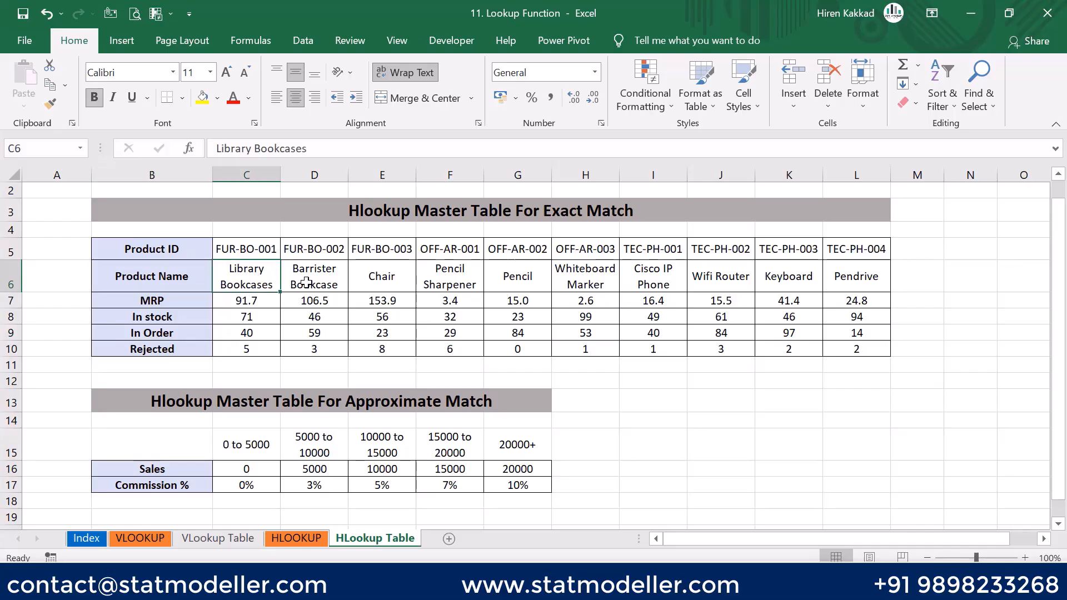
{"action": "left_click_drag", "start_coordinate": [267, 283], "coordinate": [857, 277]}
{"action": "left_click", "coordinate": [131, 300]}
{"action": "left_click_drag", "start_coordinate": [241, 312], "coordinate": [472, 306]}
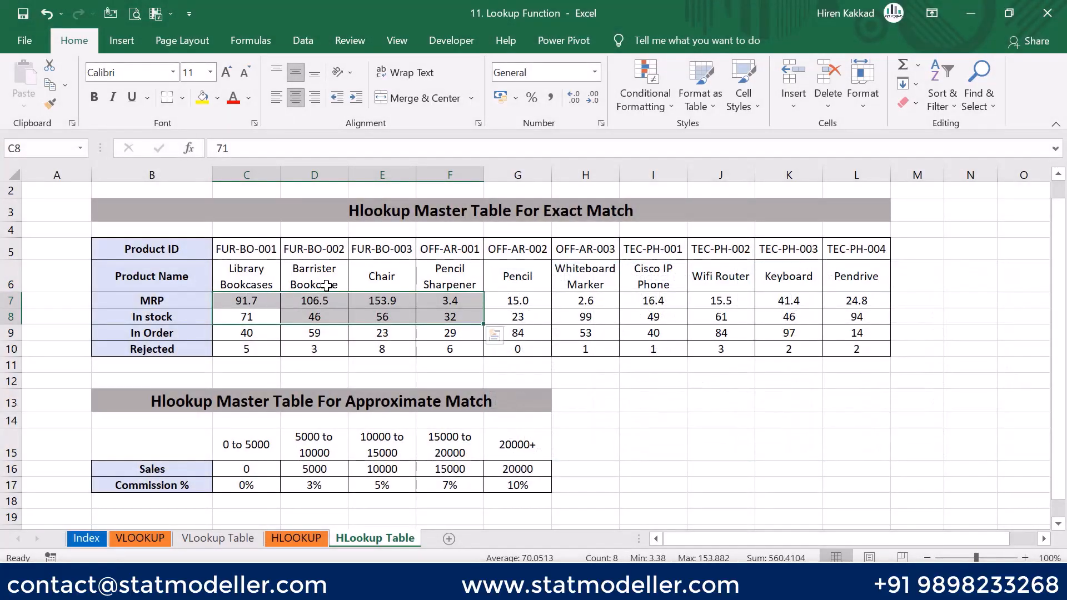
{"action": "left_click", "coordinate": [249, 234]}
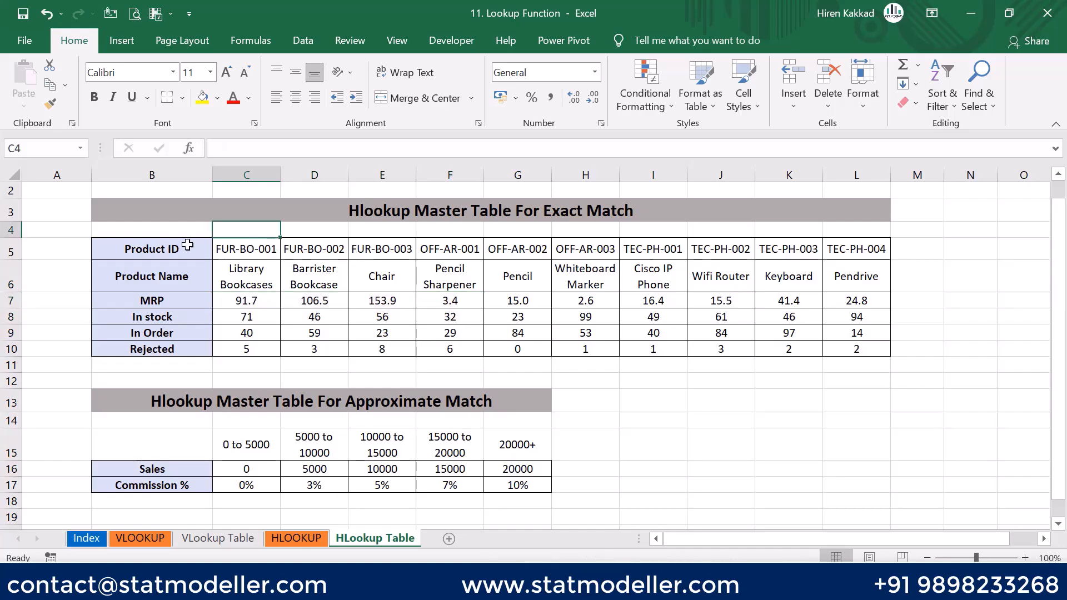
{"action": "left_click", "coordinate": [157, 251]}
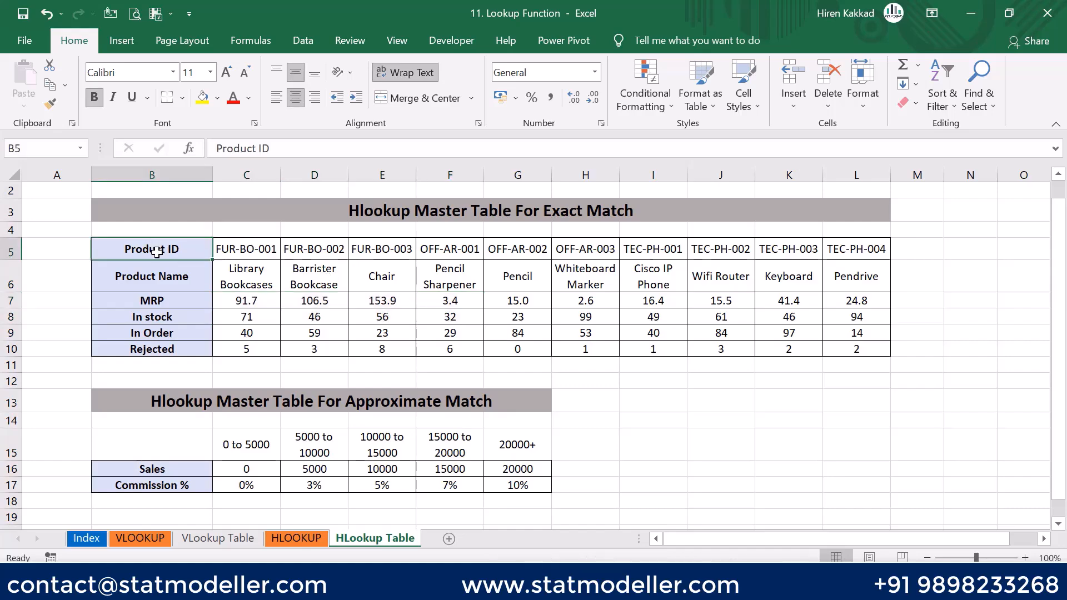
{"action": "left_click", "coordinate": [169, 278]}
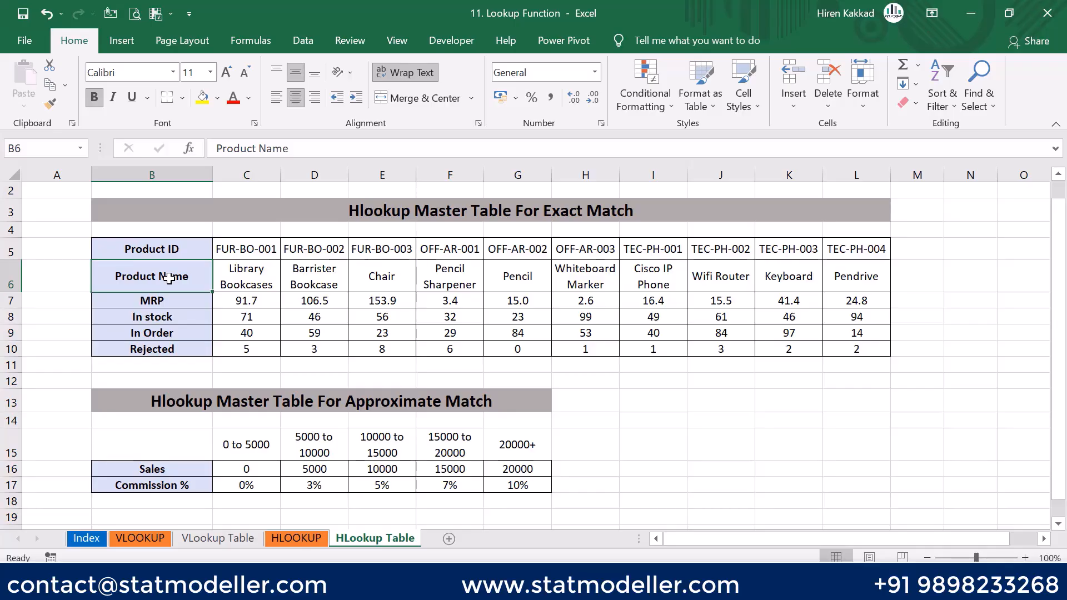
{"action": "left_click", "coordinate": [147, 246]}
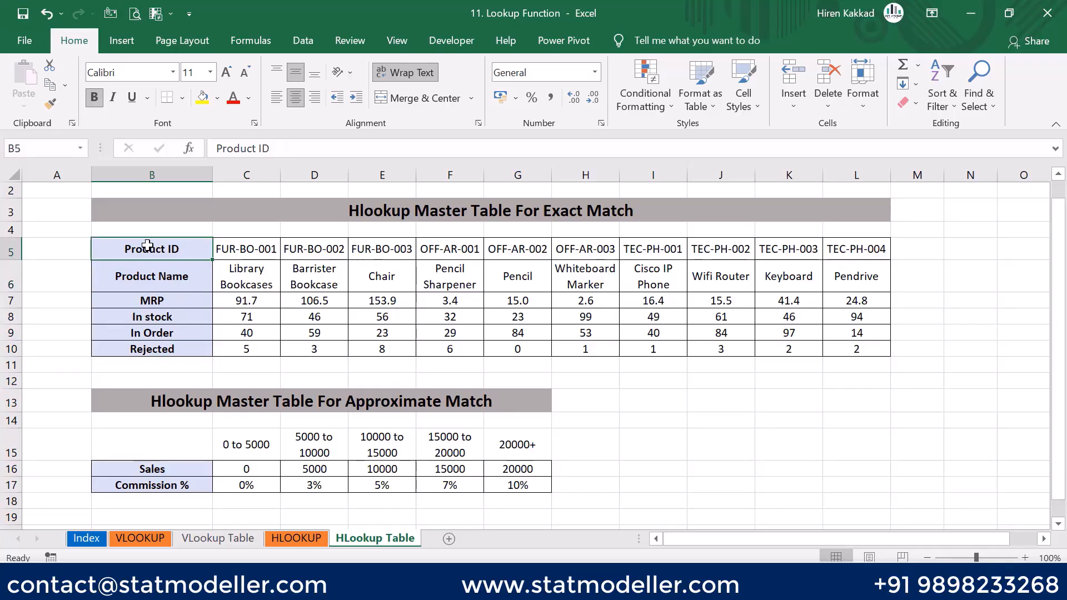
{"action": "left_click", "coordinate": [147, 275]}
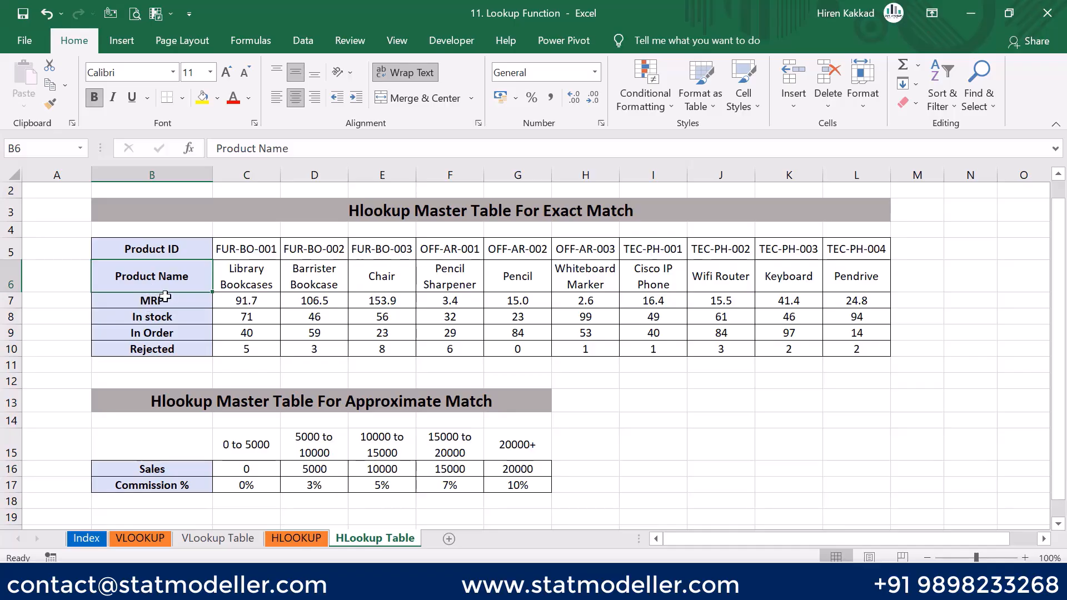
- On the HLOOKUP sheet, choose product code OFF-AR-001 for the first order in cell J4
{"action": "left_click", "coordinate": [293, 538]}
{"action": "left_click", "coordinate": [633, 239]}
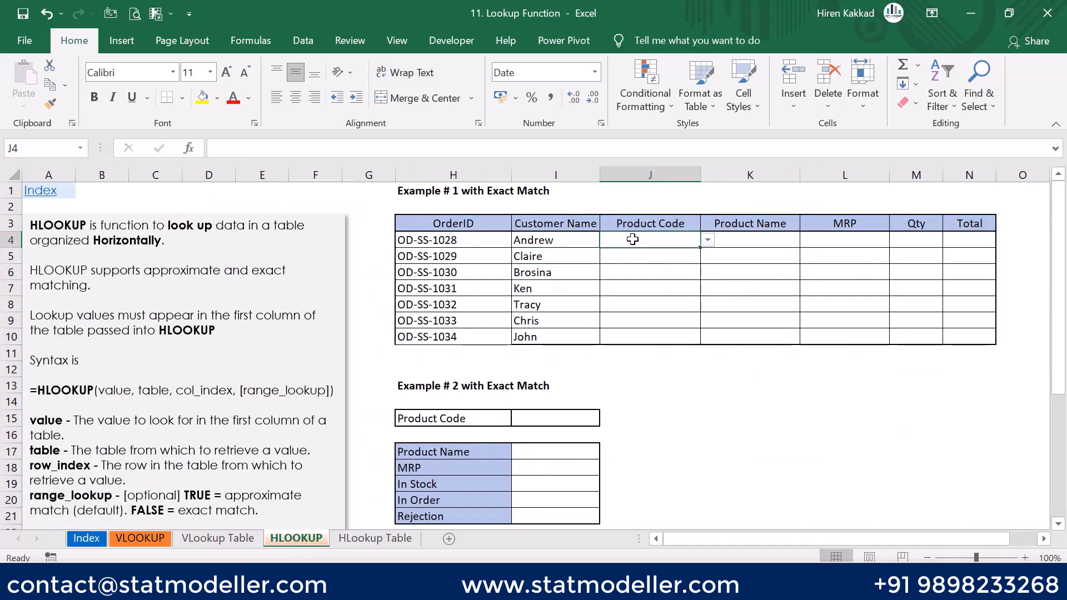
{"action": "left_click", "coordinate": [707, 239]}
{"action": "left_click", "coordinate": [662, 296]}
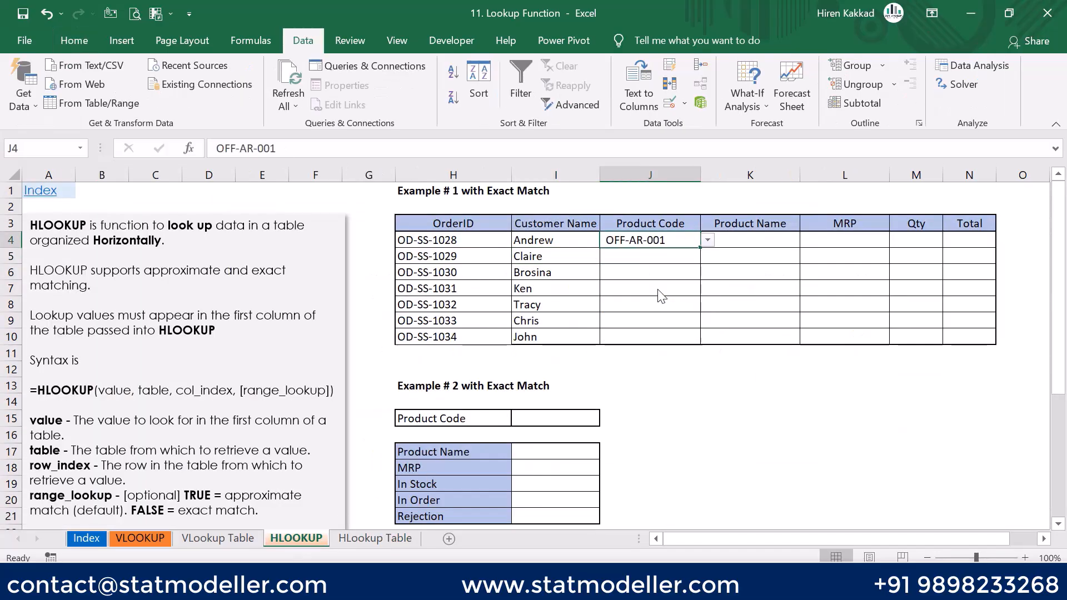
- Look up the first order's product name in K4 with =HLOOKUP(J4,'HLookup Table'!$B$5:$L$10,2,FALSE)
{"action": "left_click", "coordinate": [747, 241]}
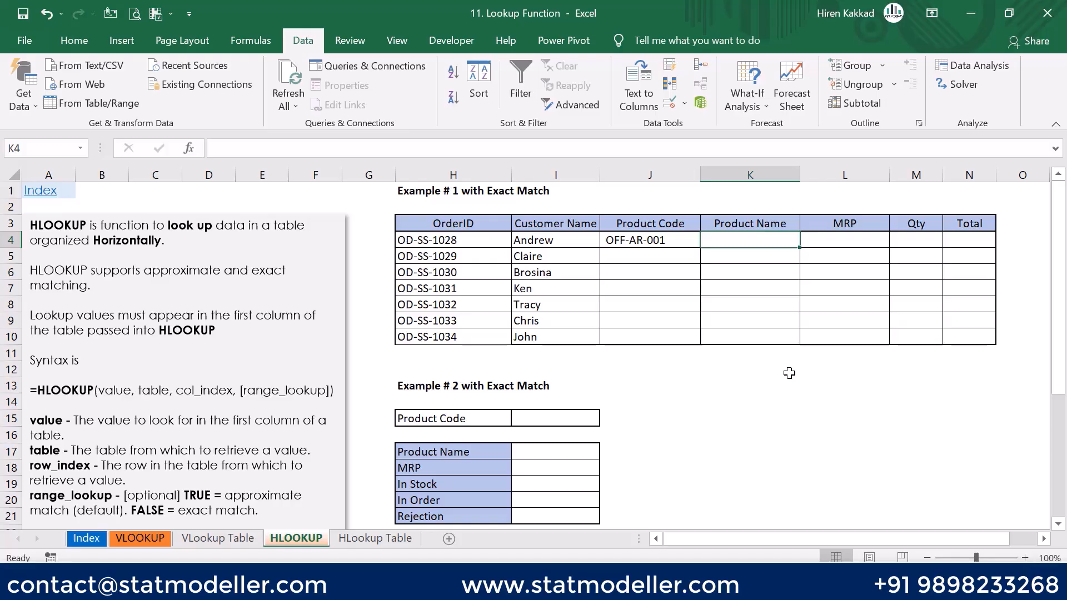
{"action": "type", "text": "="}
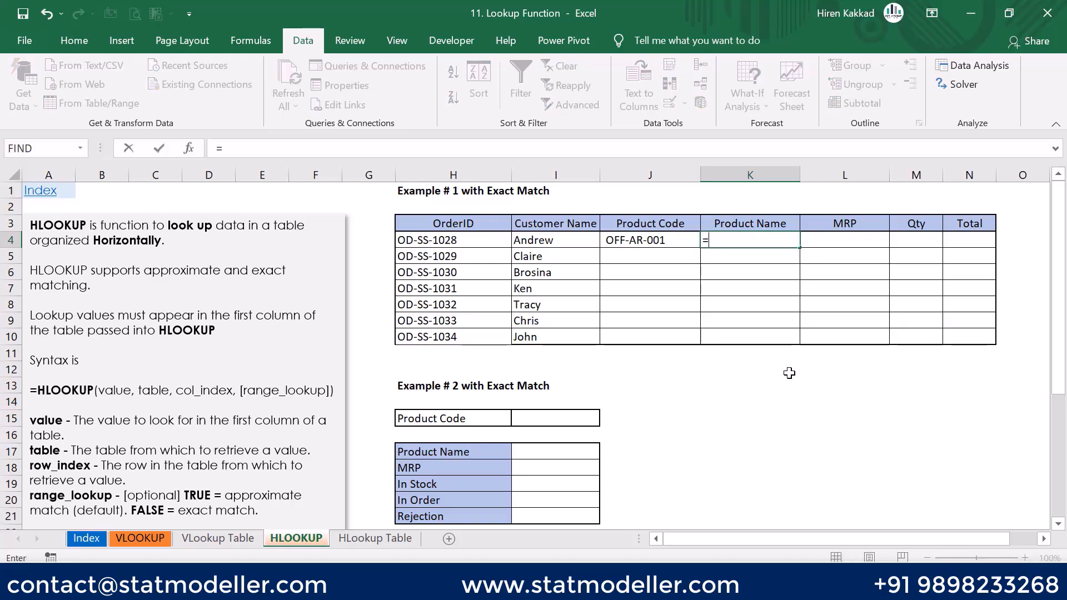
{"action": "type", "text": "hl"}
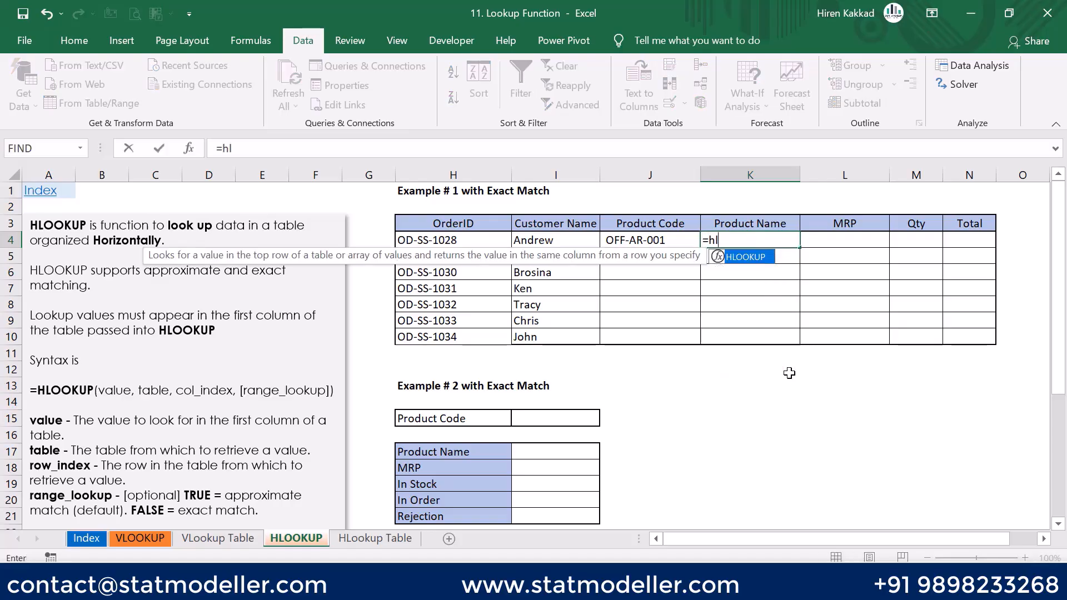
{"action": "key", "text": "Tab"}
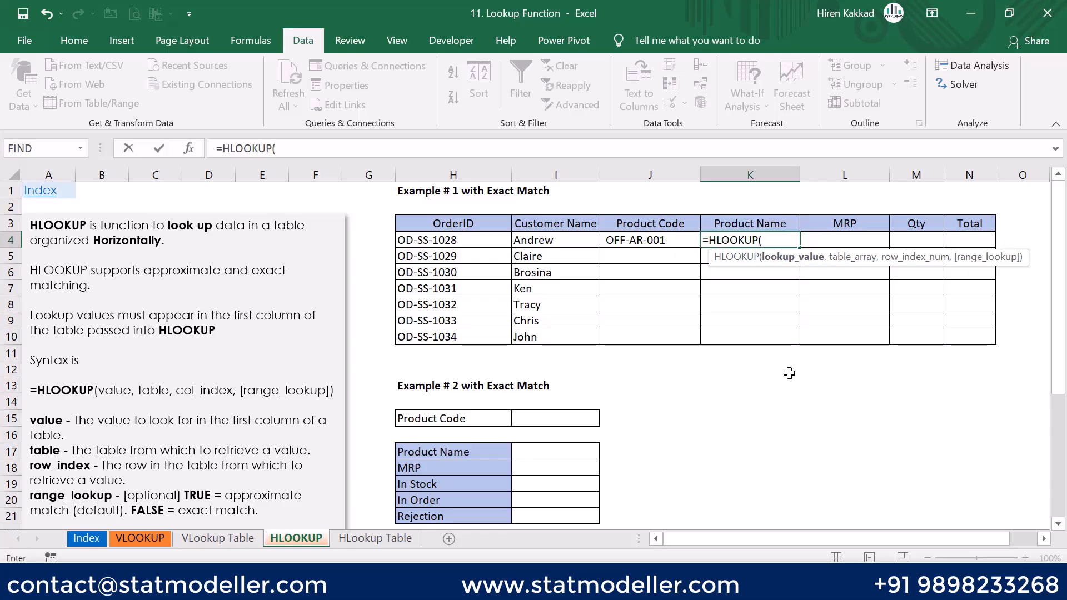
{"action": "key", "text": "Left"}
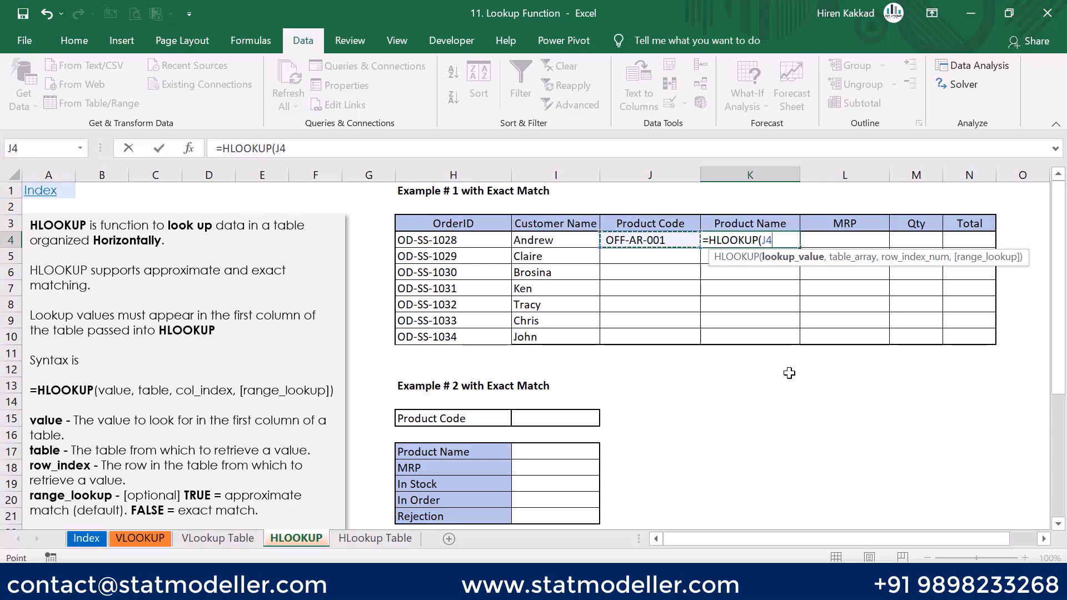
{"action": "type", "text": ","}
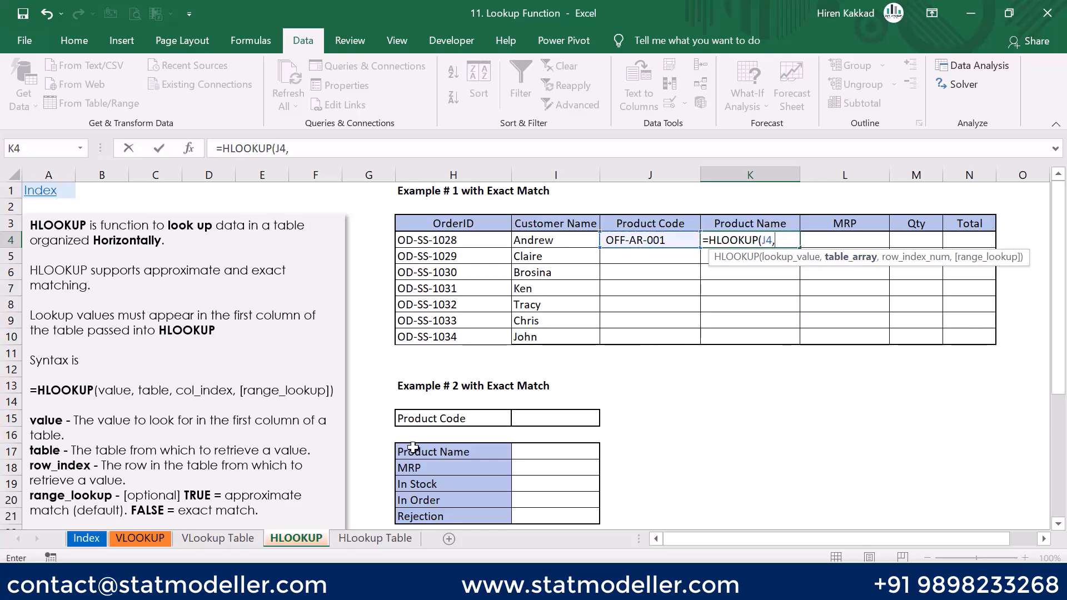
{"action": "left_click", "coordinate": [362, 538]}
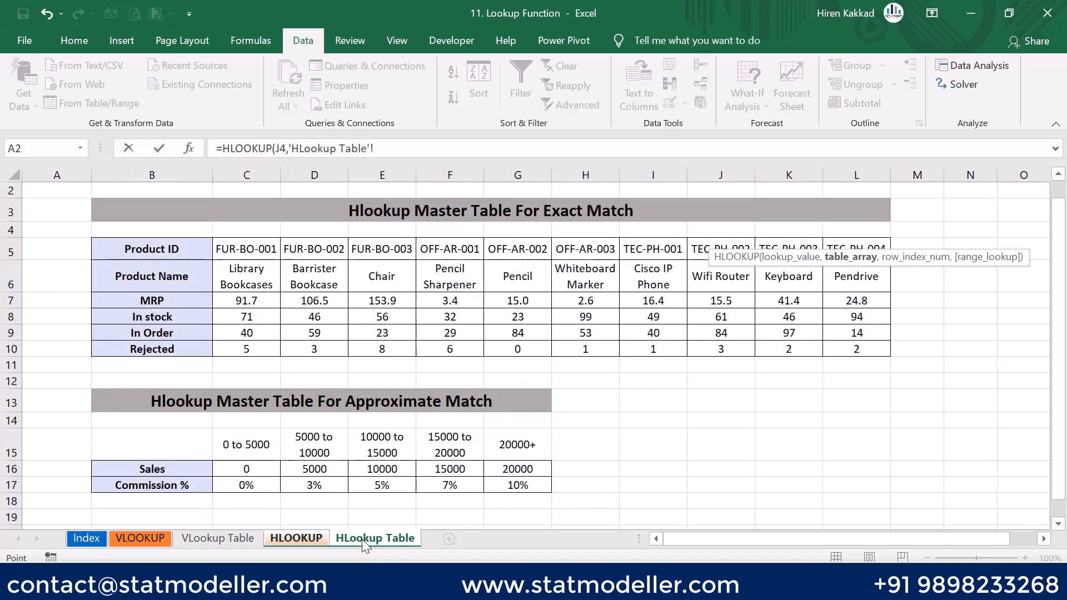
{"action": "left_click_drag", "start_coordinate": [170, 247], "coordinate": [872, 349]}
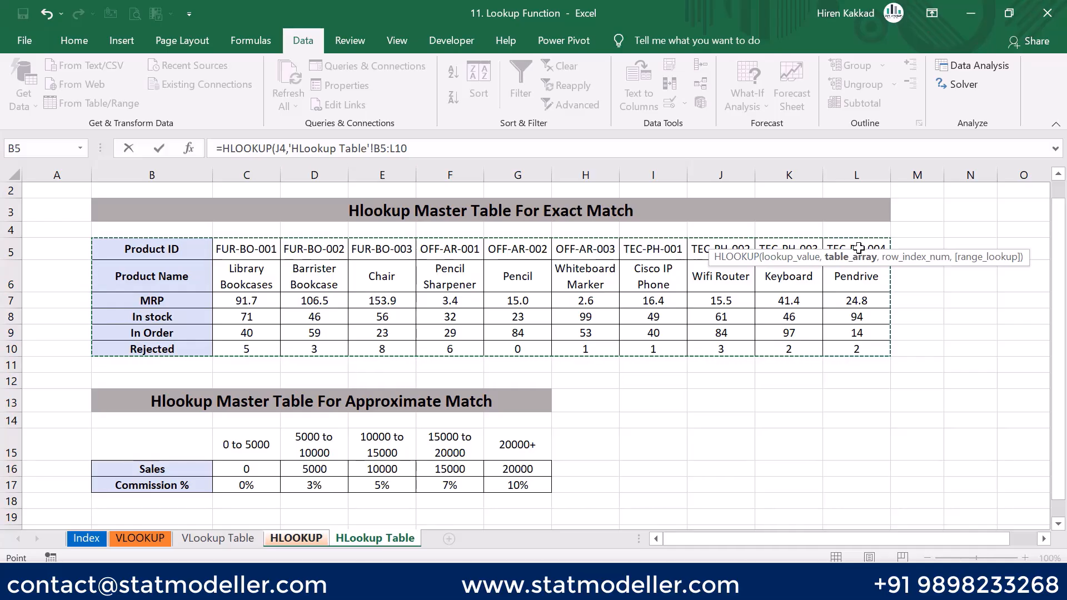
{"action": "key", "text": "F4"}
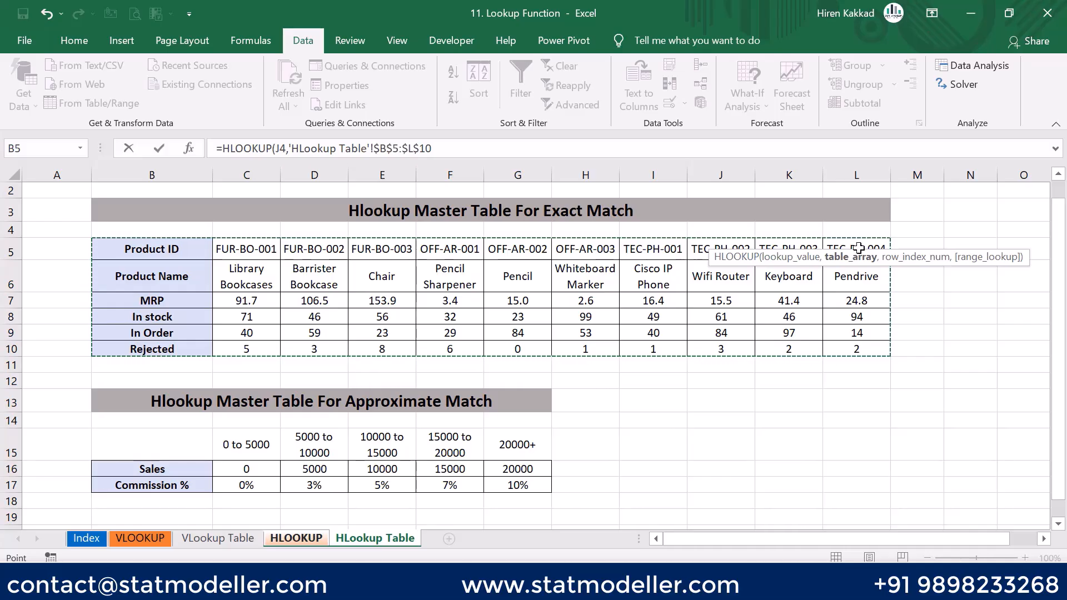
{"action": "type", "text": ","}
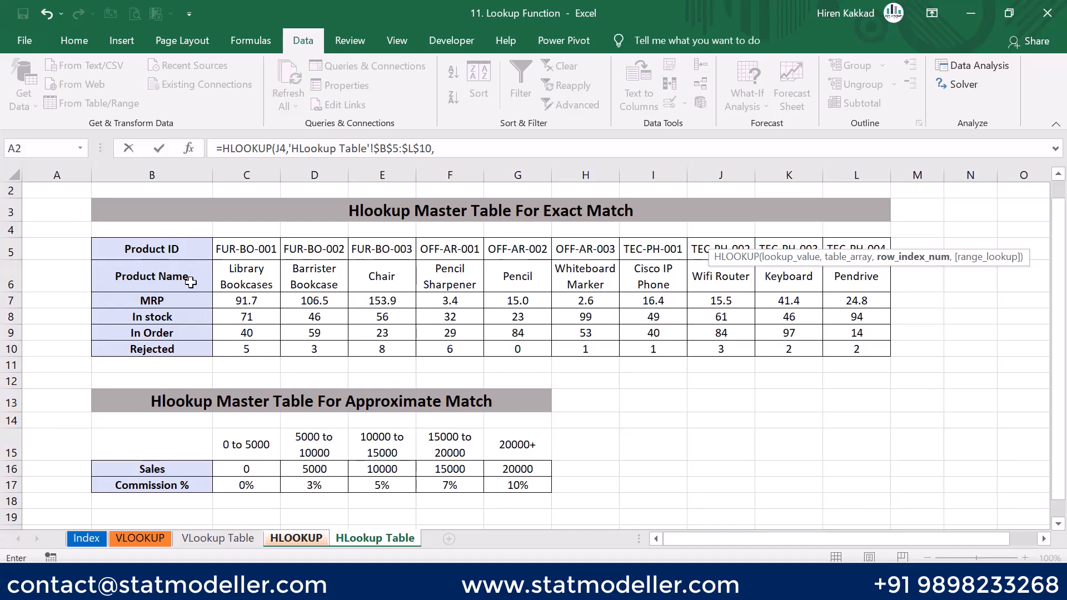
{"action": "type", "text": "2,"}
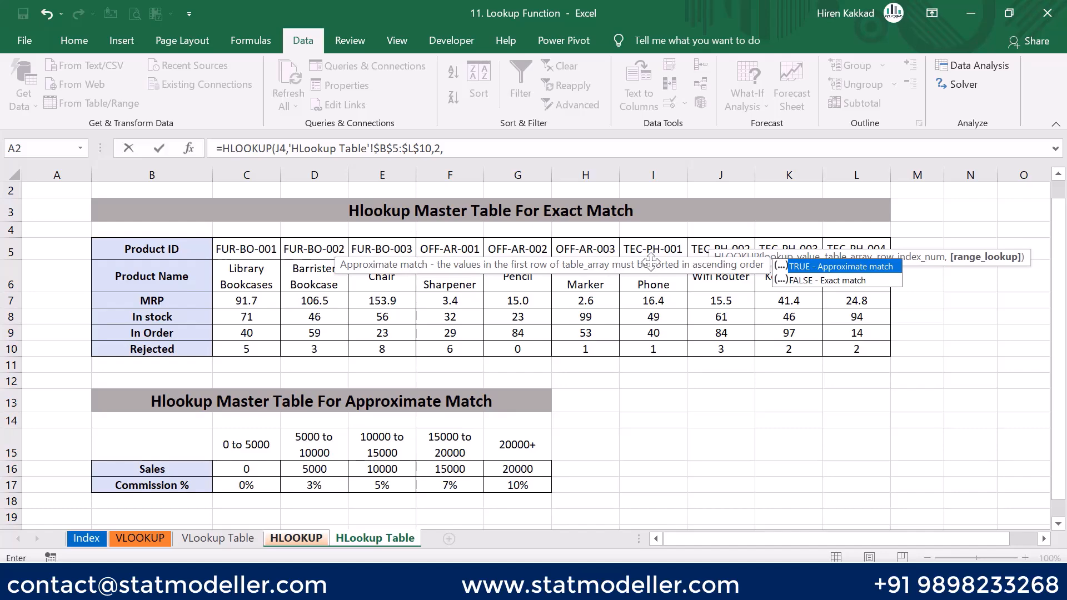
{"action": "double_click", "coordinate": [833, 282]}
{"action": "key", "text": "Return"}
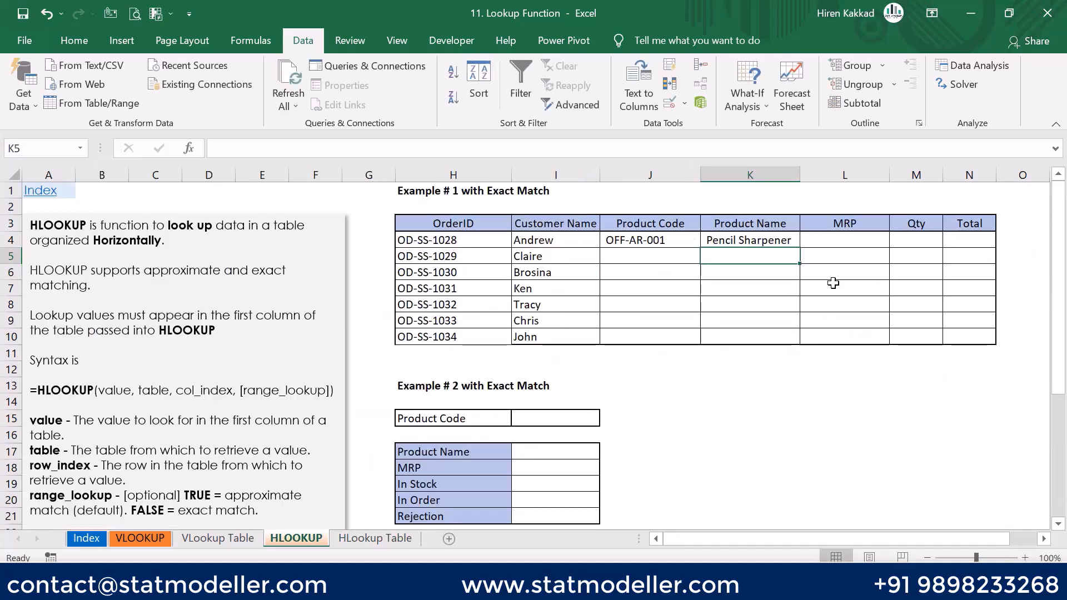
- Change the first order's product code in J4 to TEC-PH-001 to test the lookup
{"action": "left_click", "coordinate": [684, 245]}
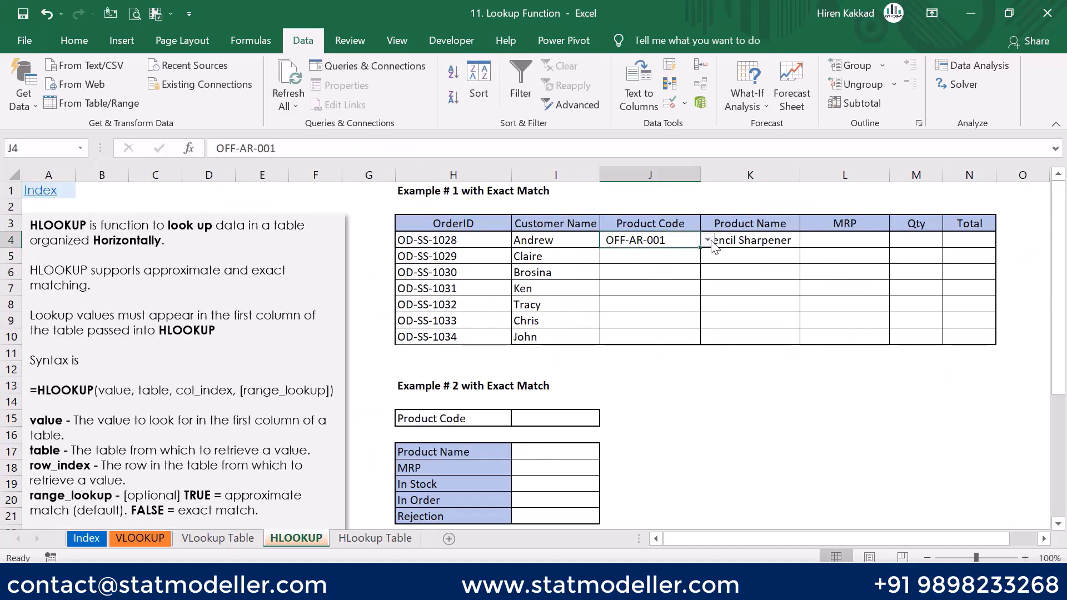
{"action": "left_click", "coordinate": [707, 240]}
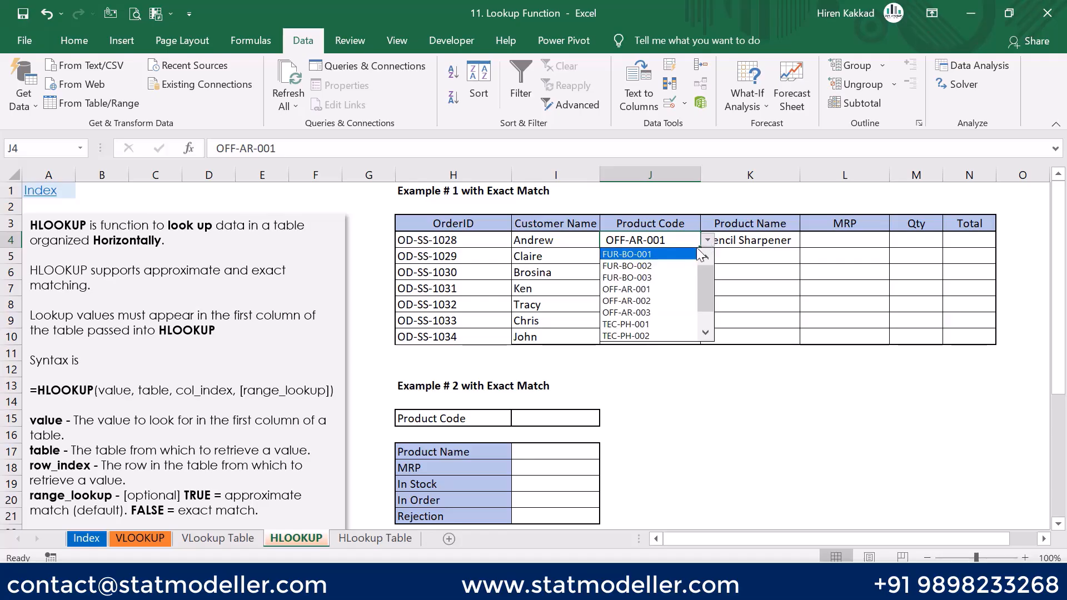
{"action": "left_click", "coordinate": [665, 323]}
{"action": "left_click", "coordinate": [771, 254]}
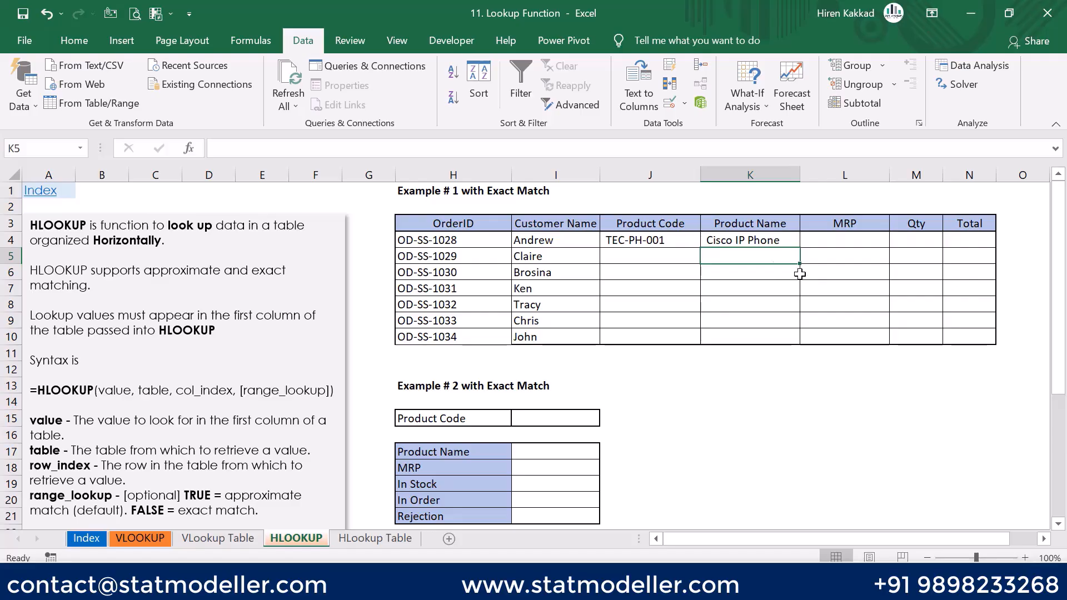
- Fill the Product Name lookup formula from K4 down through K10
{"action": "left_click", "coordinate": [682, 241]}
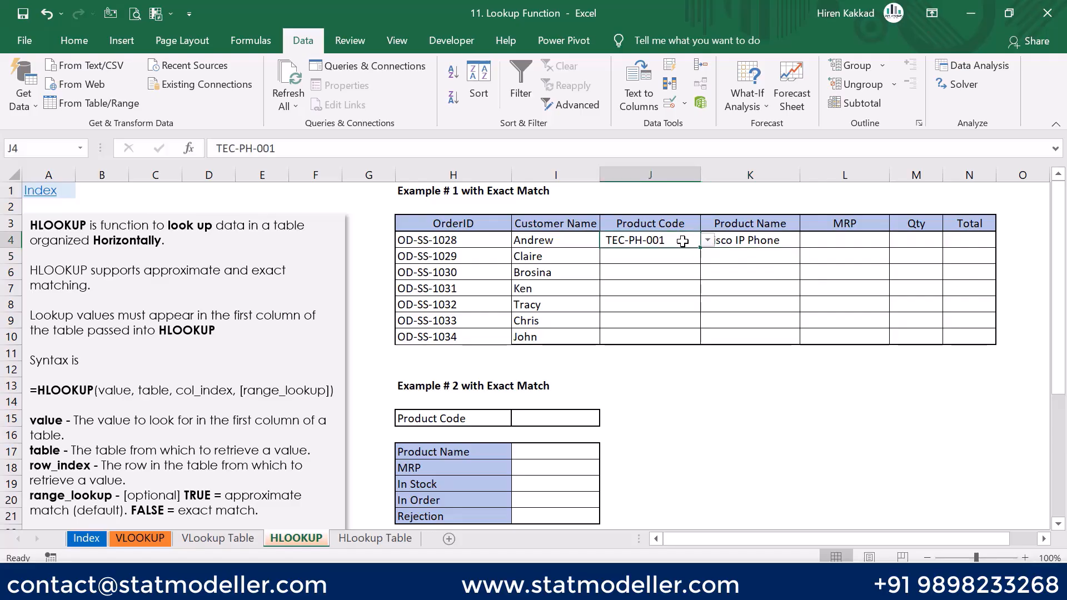
{"action": "left_click", "coordinate": [741, 241]}
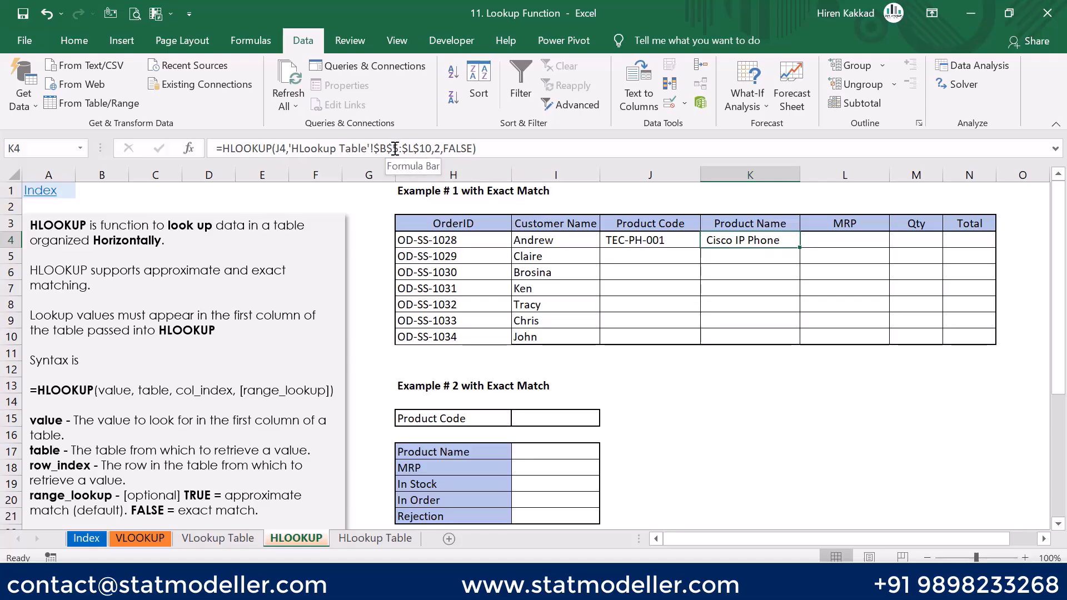
{"action": "left_click_drag", "start_coordinate": [801, 249], "coordinate": [794, 334]}
{"action": "left_click_drag", "start_coordinate": [797, 343], "coordinate": [799, 344]}
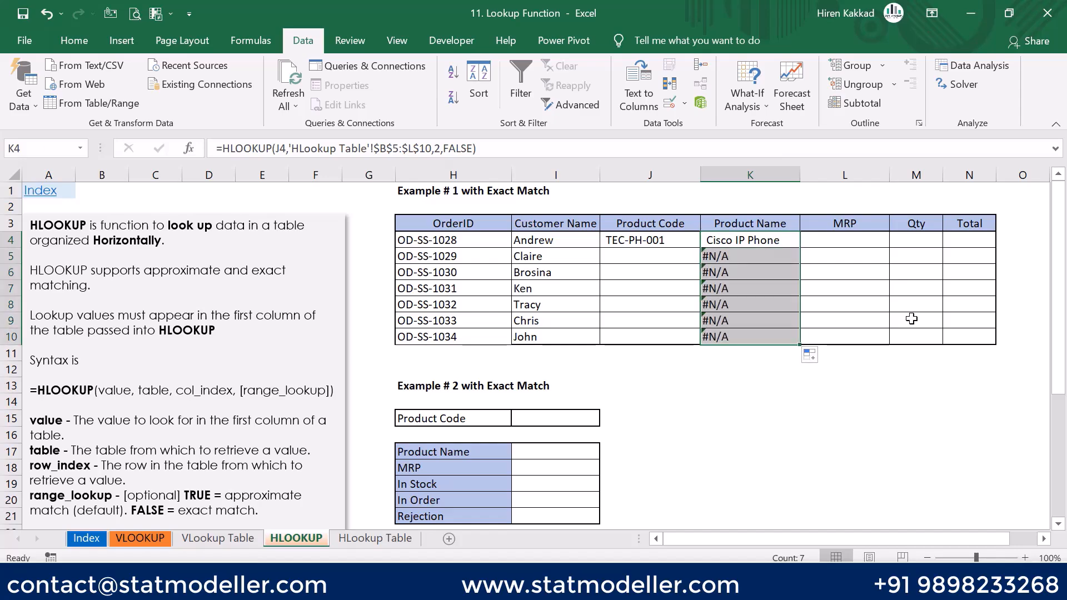
- Choose product code FUR-BO-003 for the third order in cell J6 and check the copied lookup formula below its product name
{"action": "left_click", "coordinate": [665, 270]}
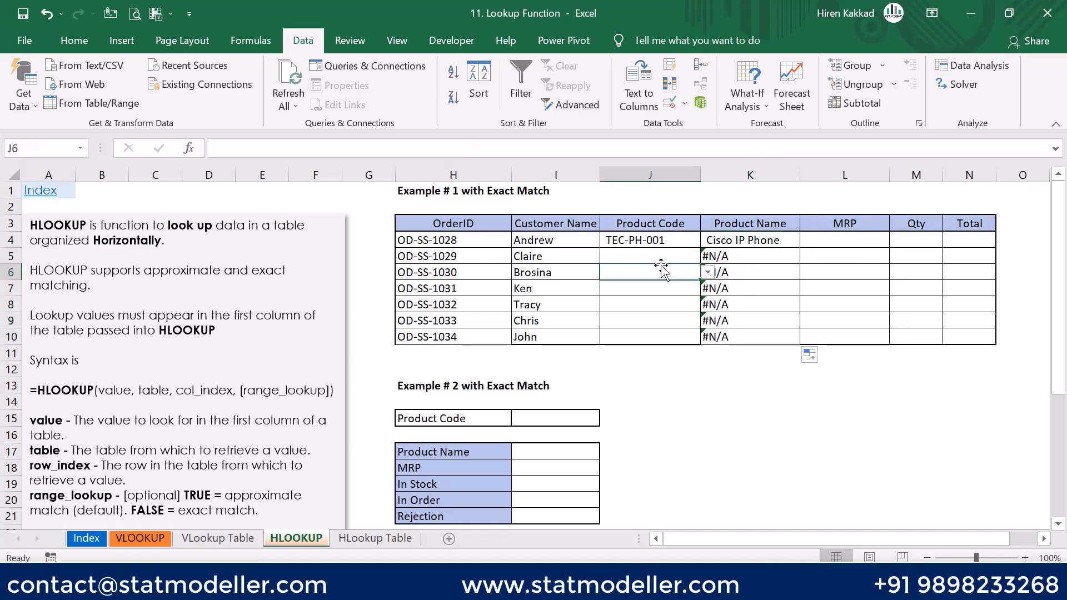
{"action": "left_click", "coordinate": [708, 272]}
{"action": "left_click", "coordinate": [662, 310]}
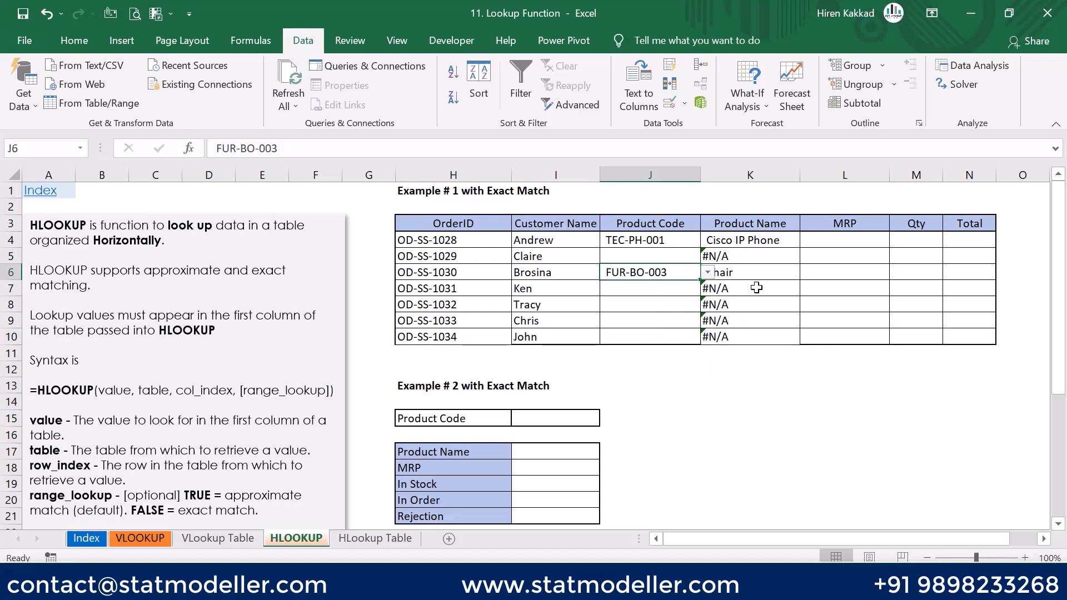
{"action": "left_click", "coordinate": [785, 289]}
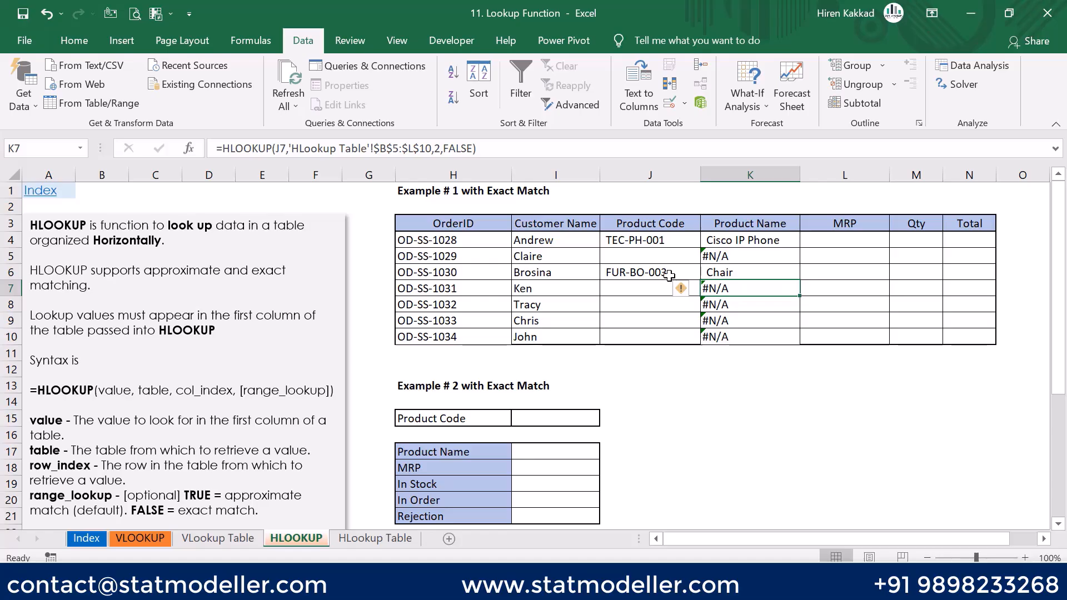
{"action": "left_click", "coordinate": [671, 276]}
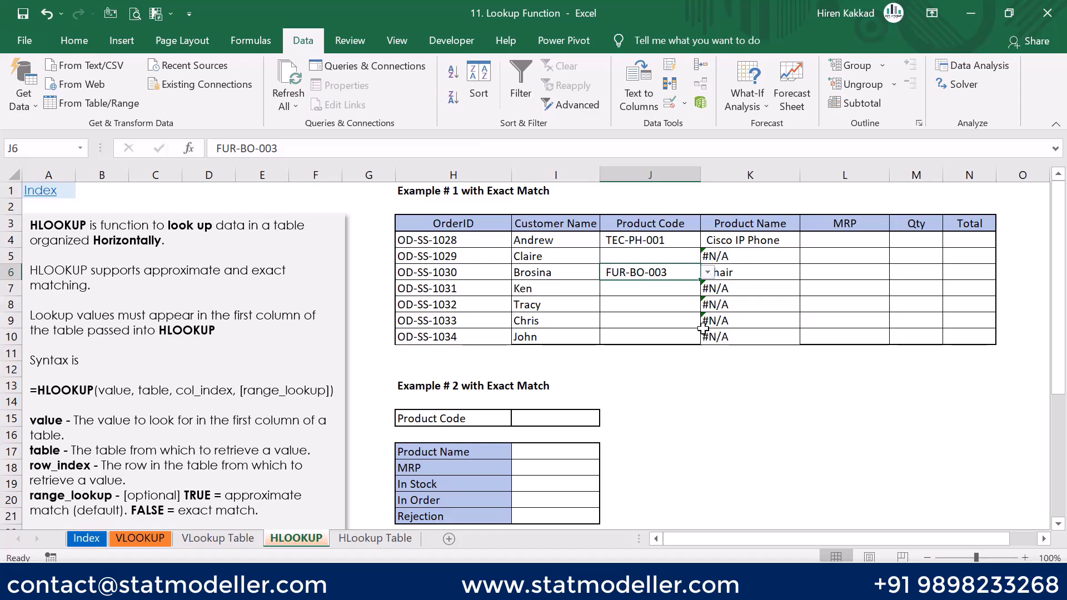
- Clear the third order's product code in J6 and review the Product Name and MRP columns of the order table
{"action": "key", "text": "Delete"}
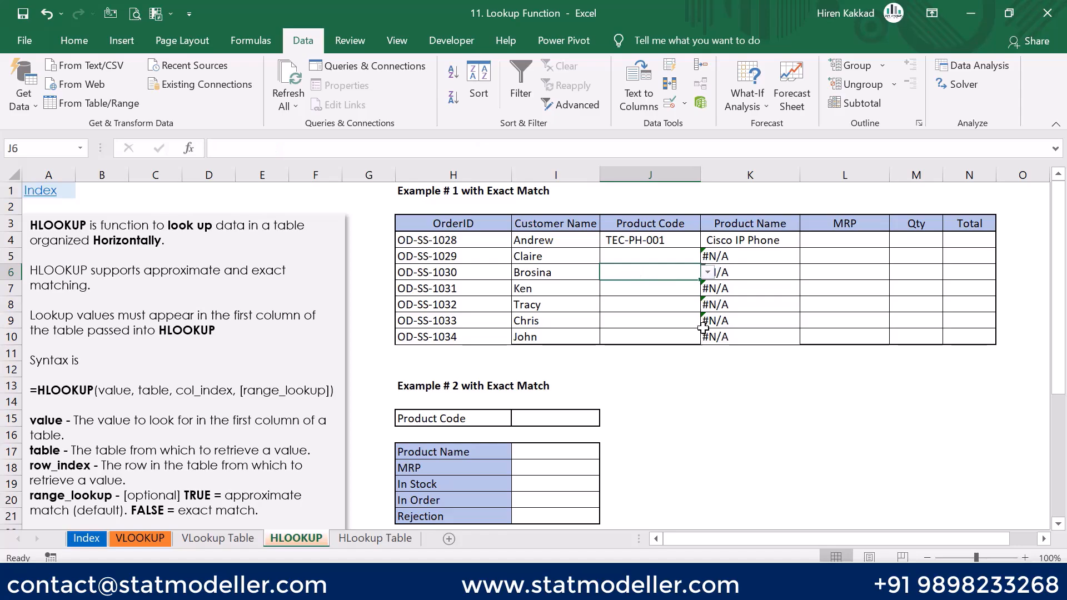
{"action": "left_click_drag", "start_coordinate": [841, 240], "coordinate": [830, 332]}
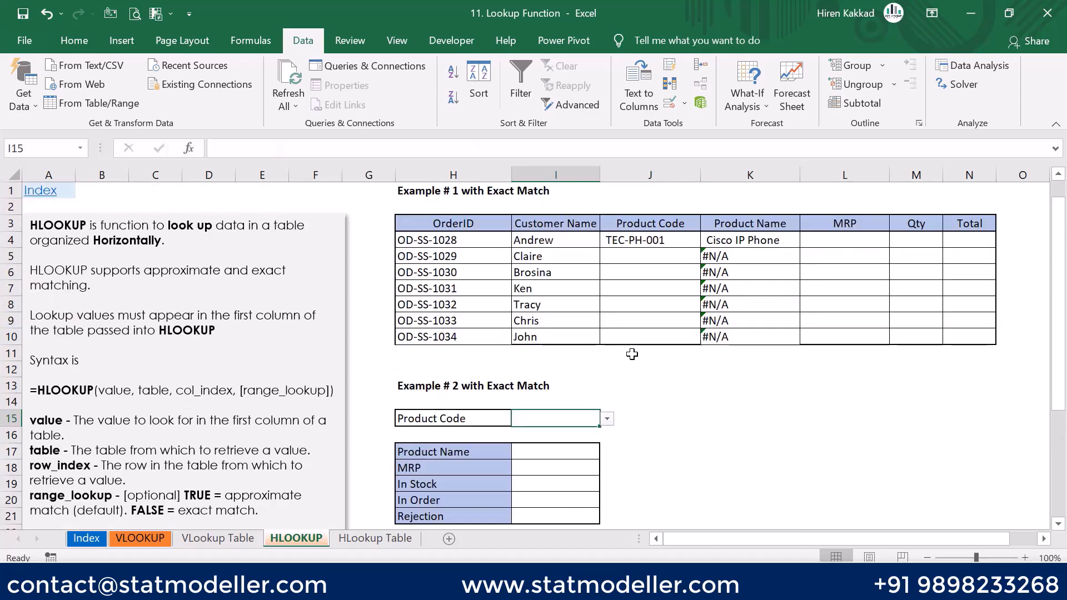
{"action": "left_click", "coordinate": [755, 256]}
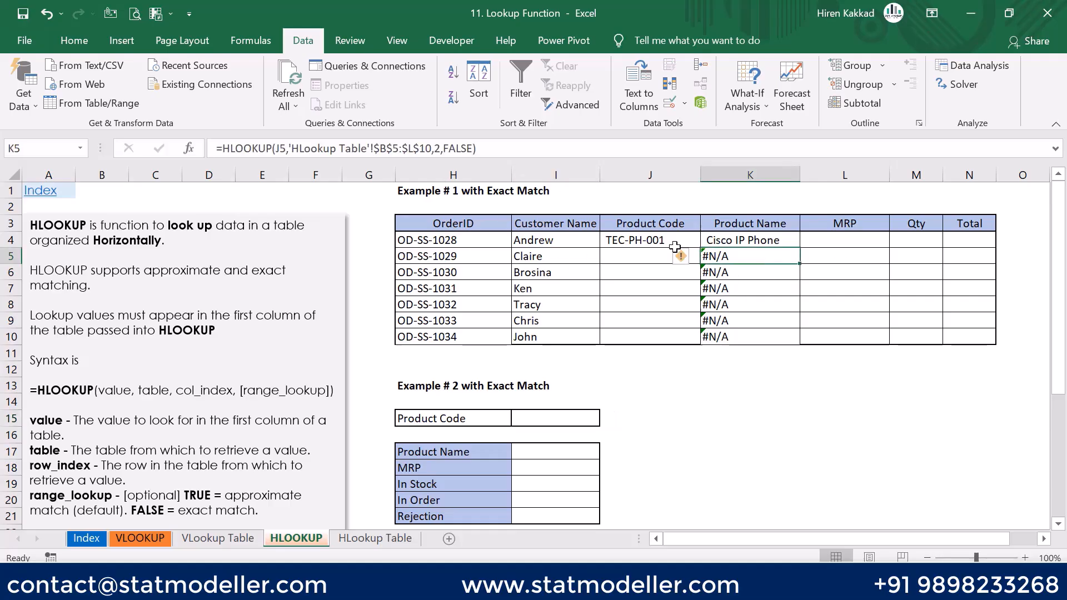
{"action": "left_click_drag", "start_coordinate": [732, 256], "coordinate": [720, 336]}
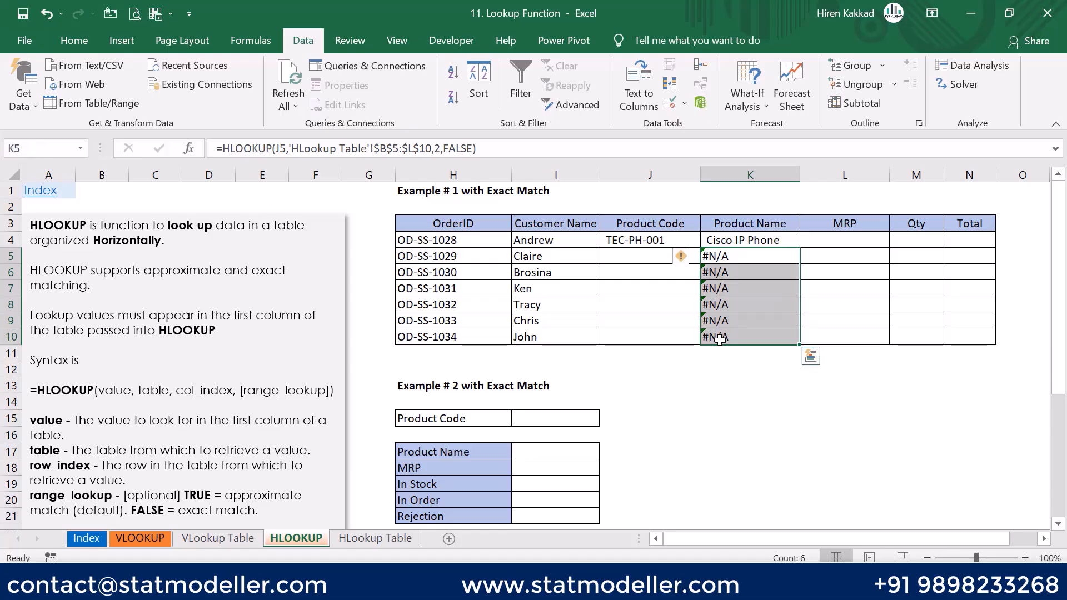
{"action": "left_click_drag", "start_coordinate": [870, 237], "coordinate": [866, 330]}
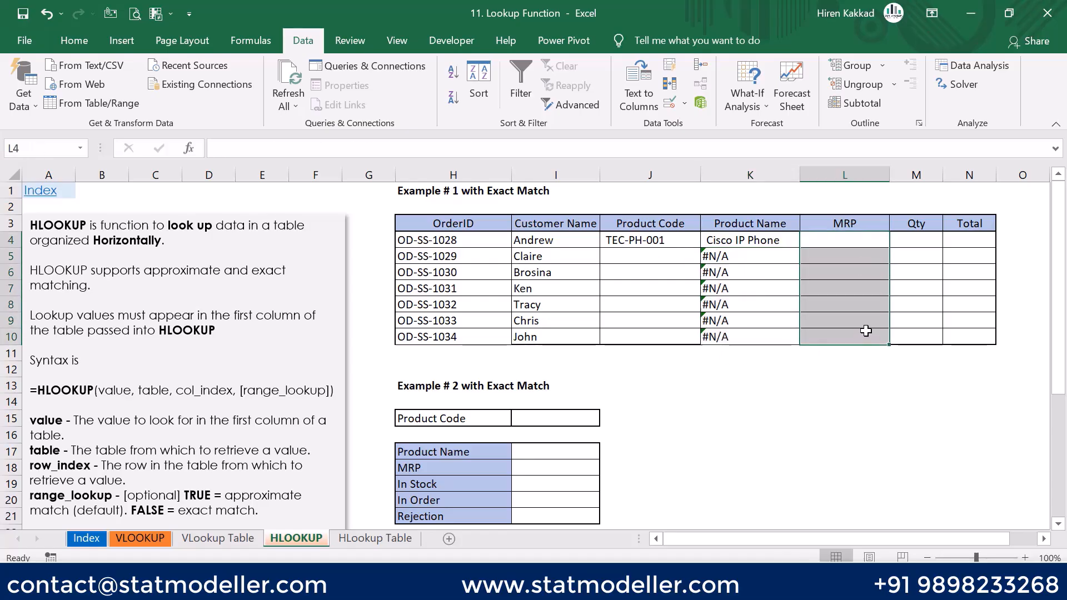
{"action": "scroll", "coordinate": [506, 367], "scroll_direction": "down", "scroll_amount": 1}
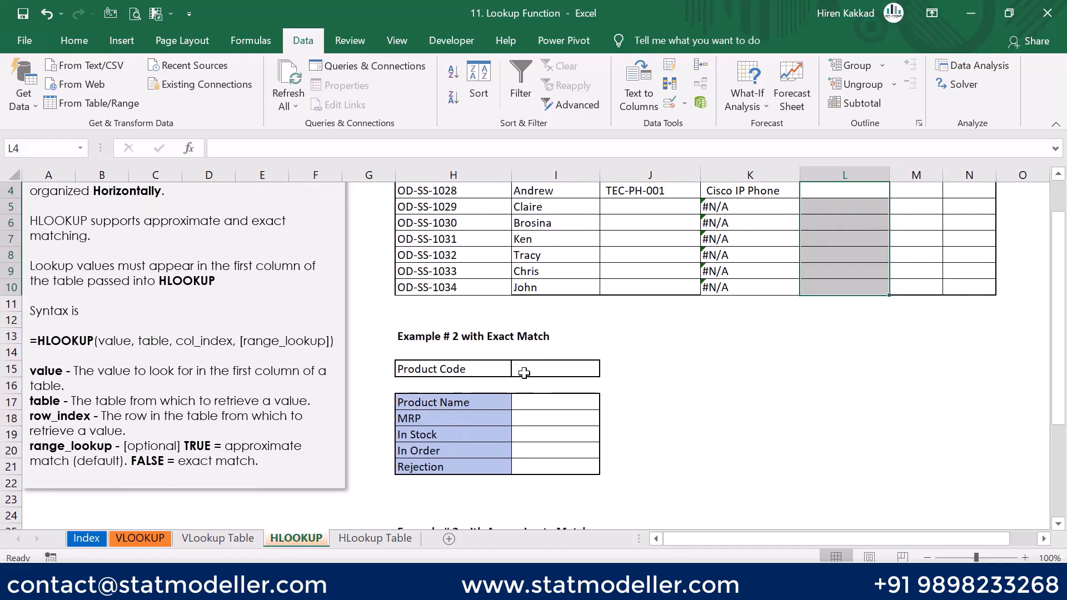
- Choose product code OFF-AR-001 in cell I15 of the second exact-match example
{"action": "left_click", "coordinate": [556, 369]}
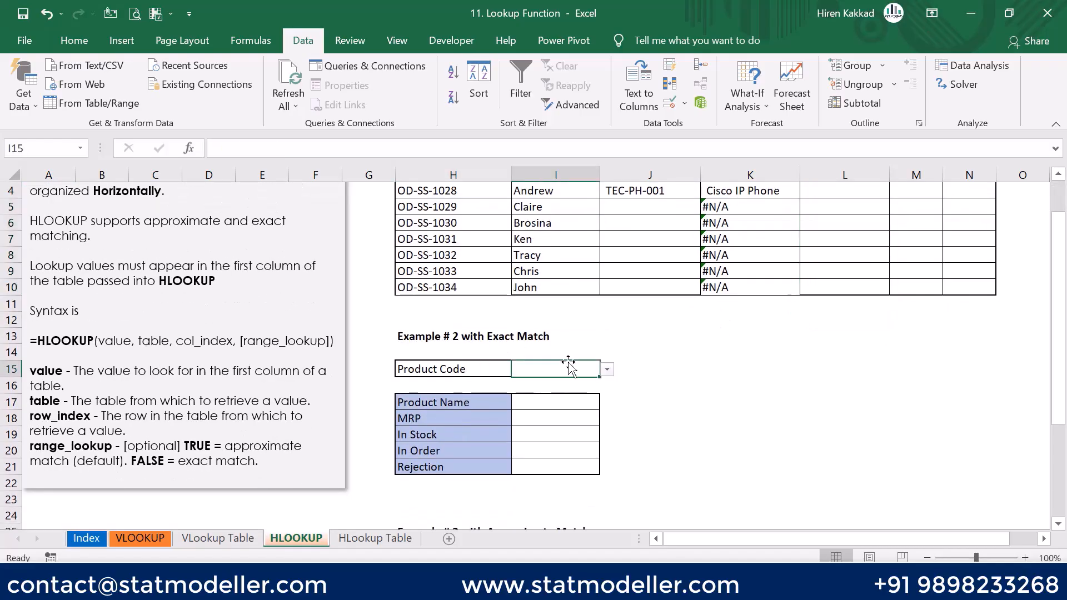
{"action": "left_click", "coordinate": [609, 370]}
{"action": "left_click", "coordinate": [542, 395]}
{"action": "left_click_drag", "start_coordinate": [548, 402], "coordinate": [552, 469]}
{"action": "left_click", "coordinate": [618, 424]}
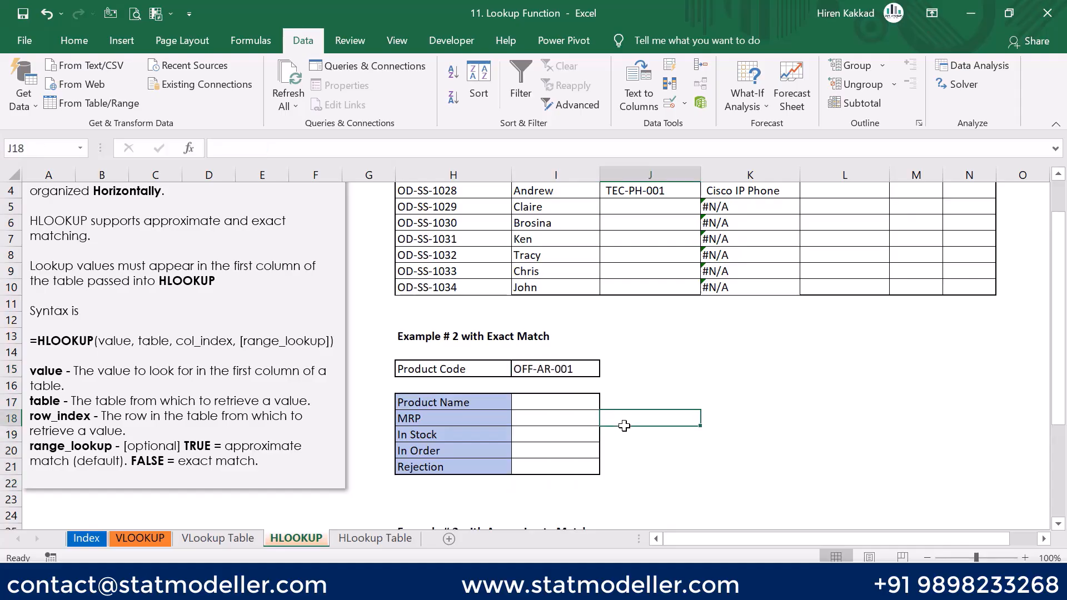
- Look up the Product Name in I17 with =HLOOKUP($I$15,'HLookup Table'!$B$5:$L$10,2,FALSE)
{"action": "left_click", "coordinate": [592, 403]}
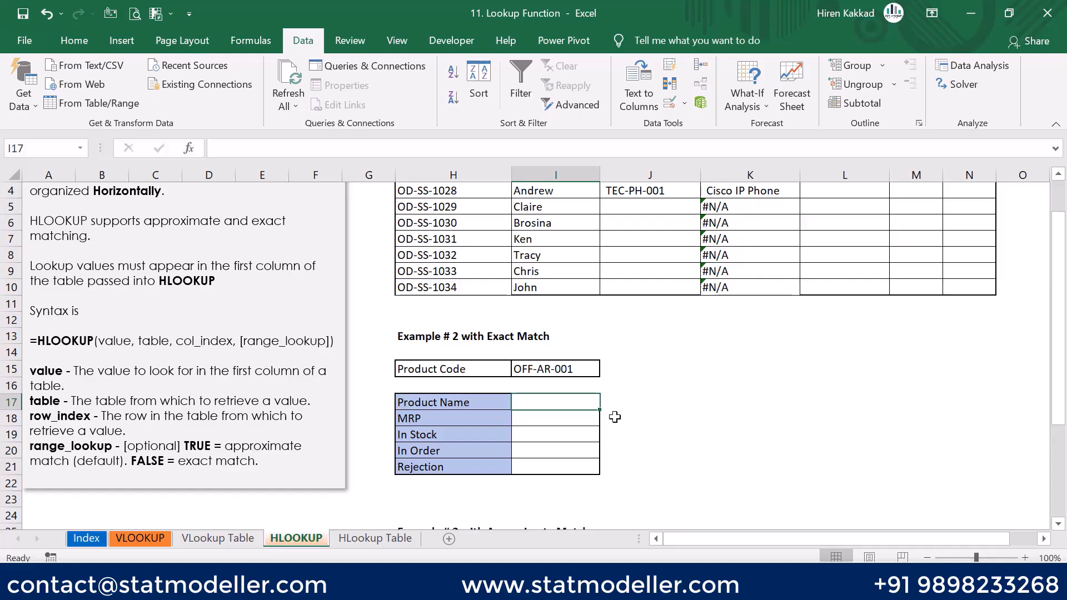
{"action": "type", "text": "=hlo"}
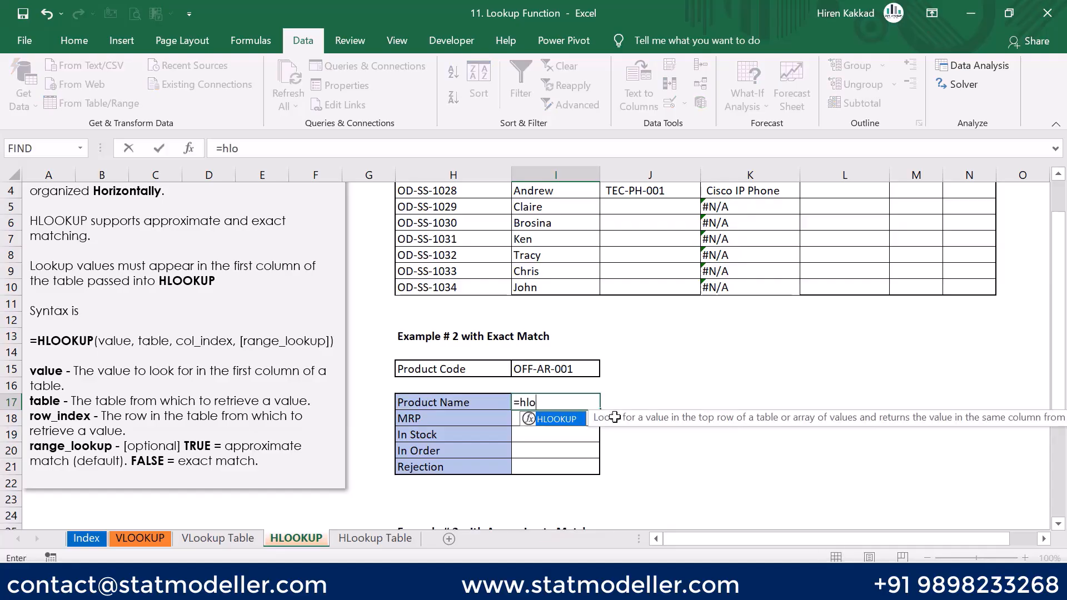
{"action": "key", "text": "Tab"}
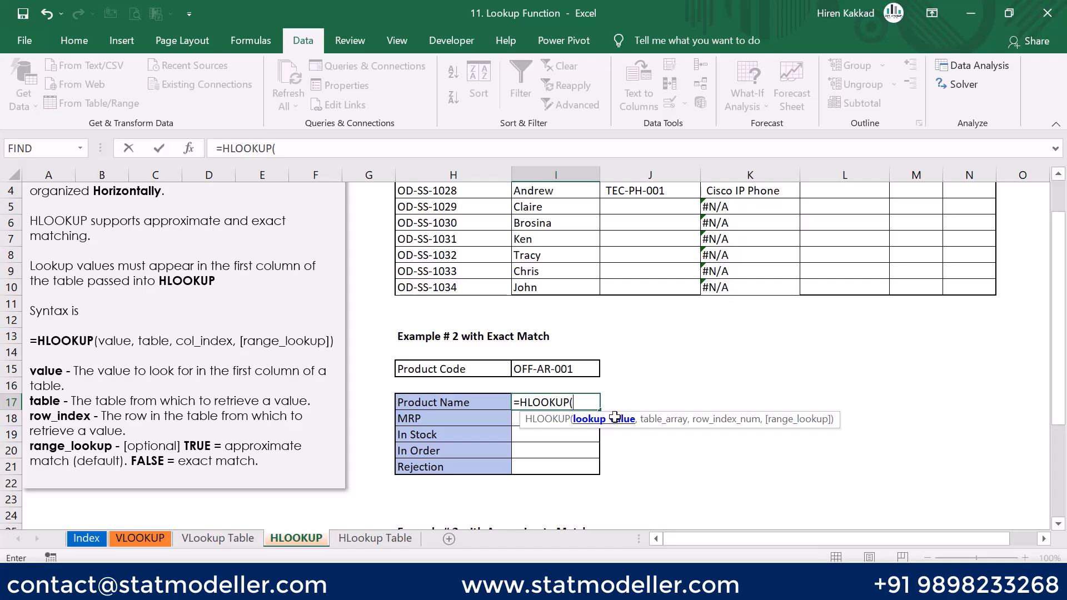
{"action": "key", "text": "Up"}
{"action": "key", "text": "Up"}
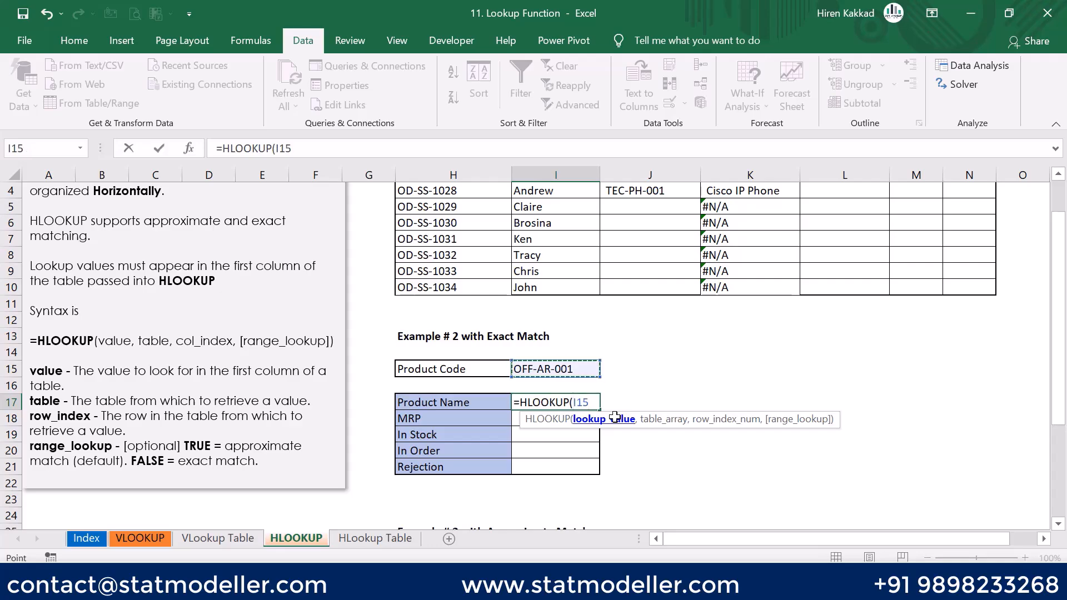
{"action": "key", "text": "F4"}
{"action": "type", "text": ","}
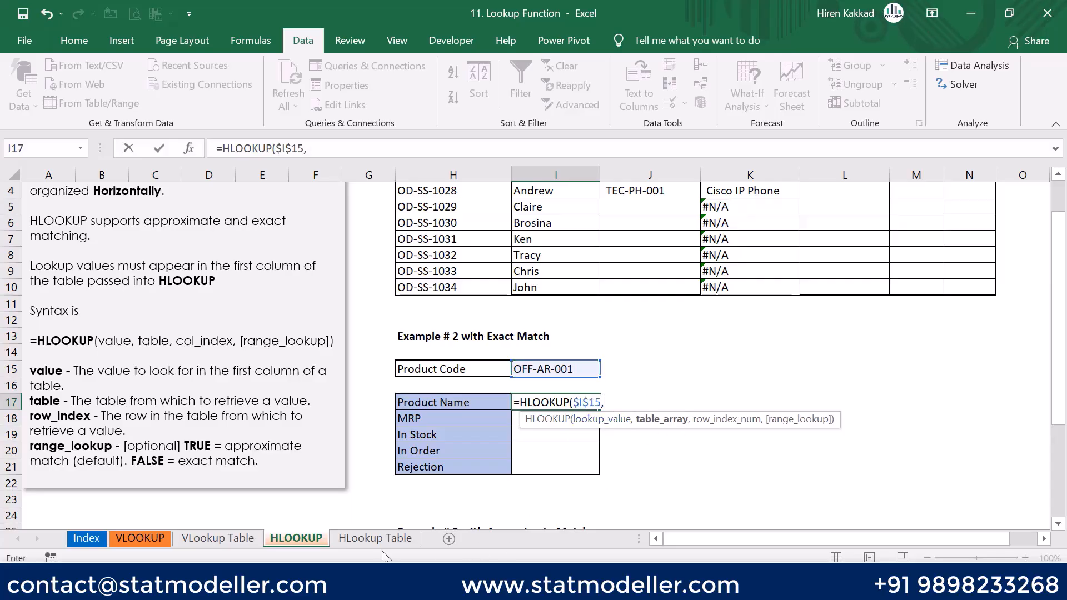
{"action": "left_click", "coordinate": [371, 539]}
{"action": "left_click_drag", "start_coordinate": [192, 244], "coordinate": [882, 350]}
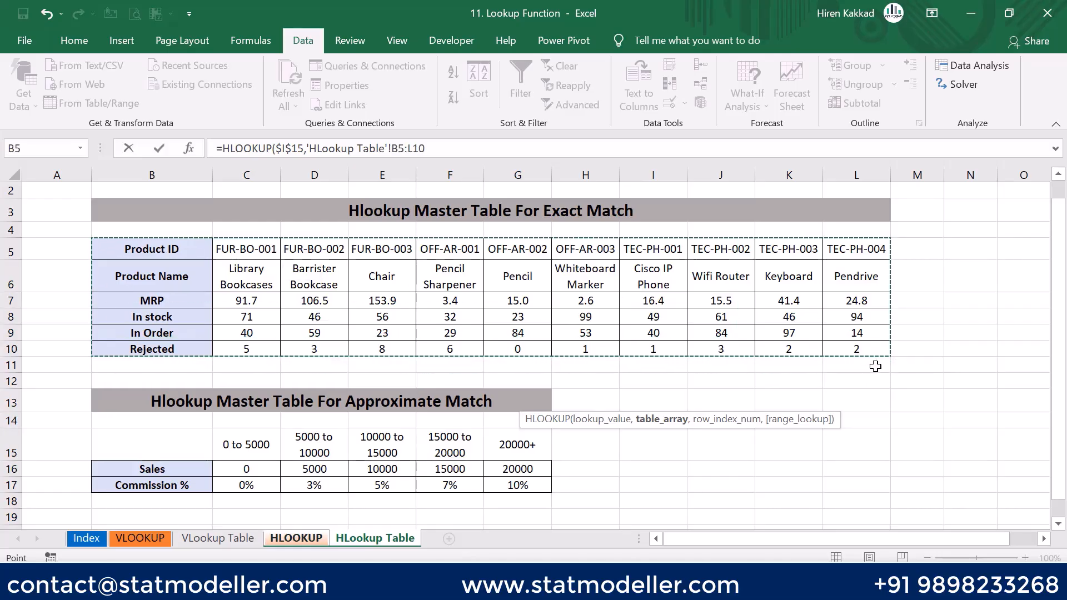
{"action": "key", "text": "F4"}
{"action": "type", "text": ","}
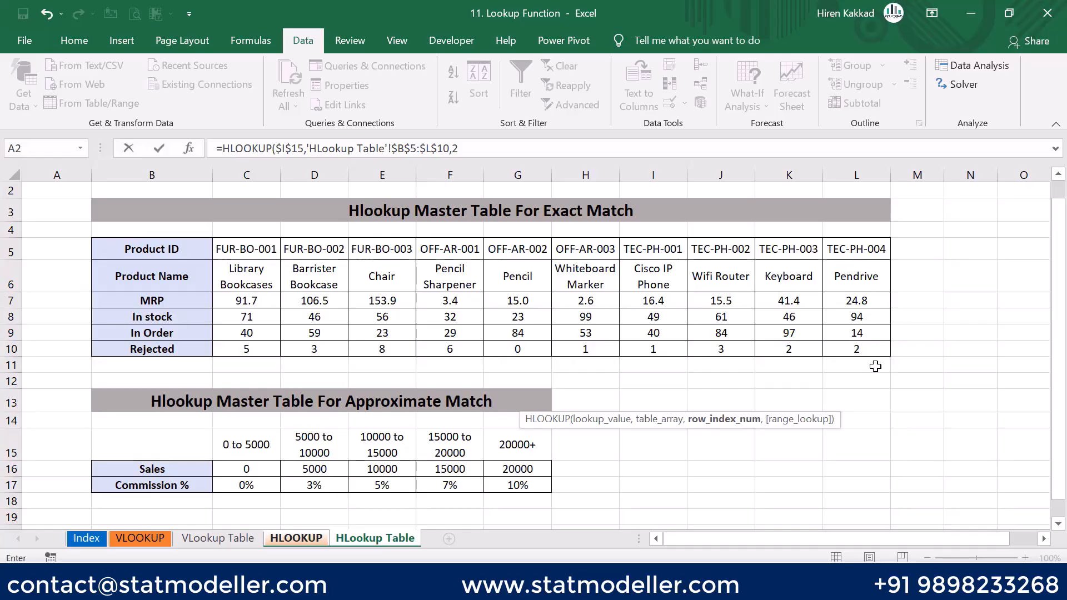
{"action": "type", "text": "2,"}
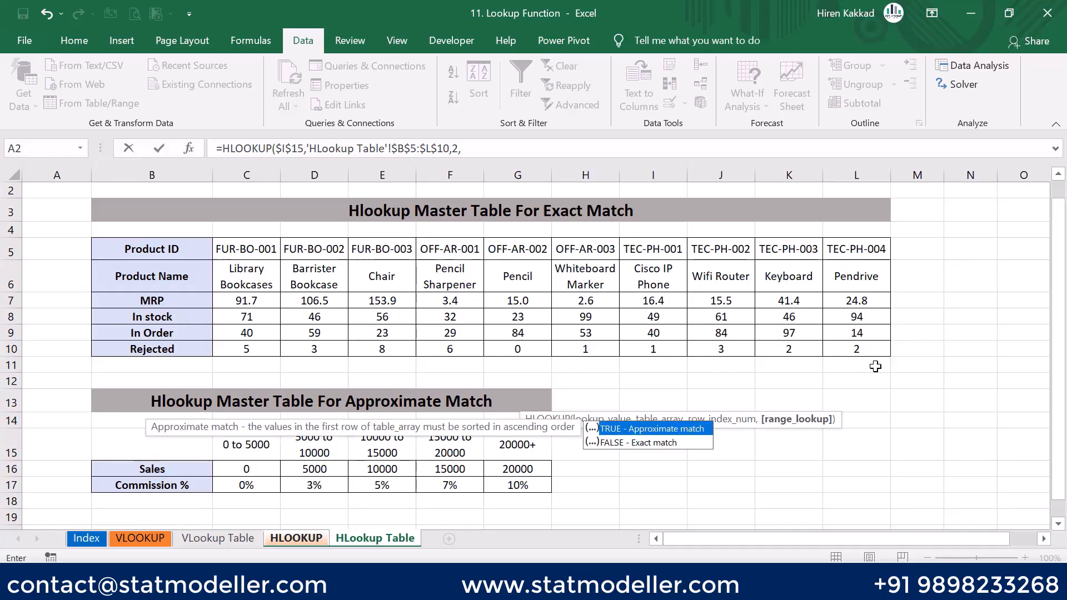
{"action": "key", "text": "Down"}
{"action": "key", "text": "Tab"}
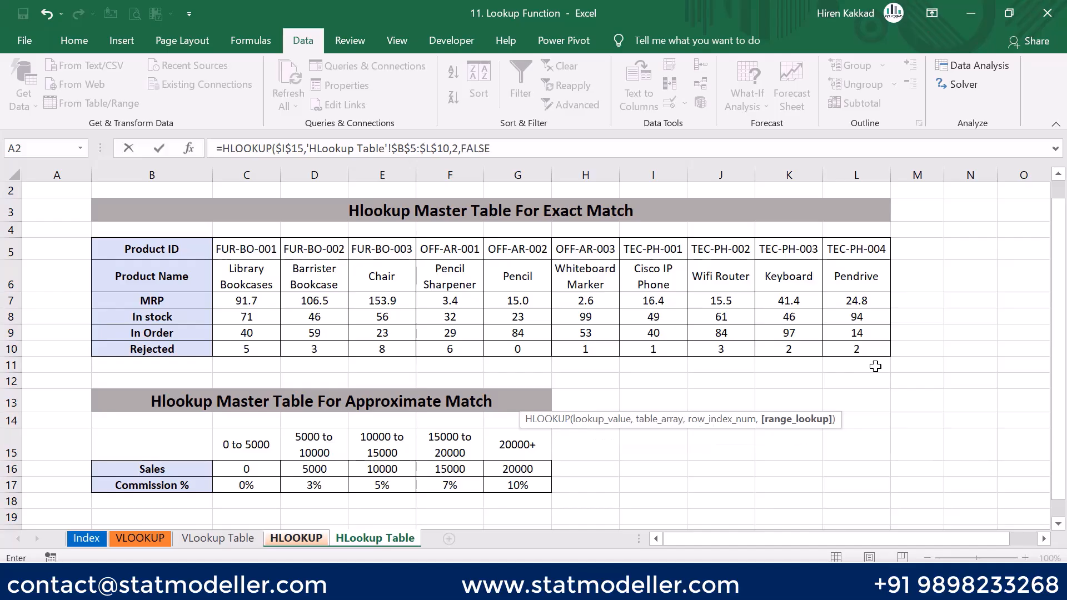
{"action": "type", "text": ")"}
{"action": "key", "text": "Return"}
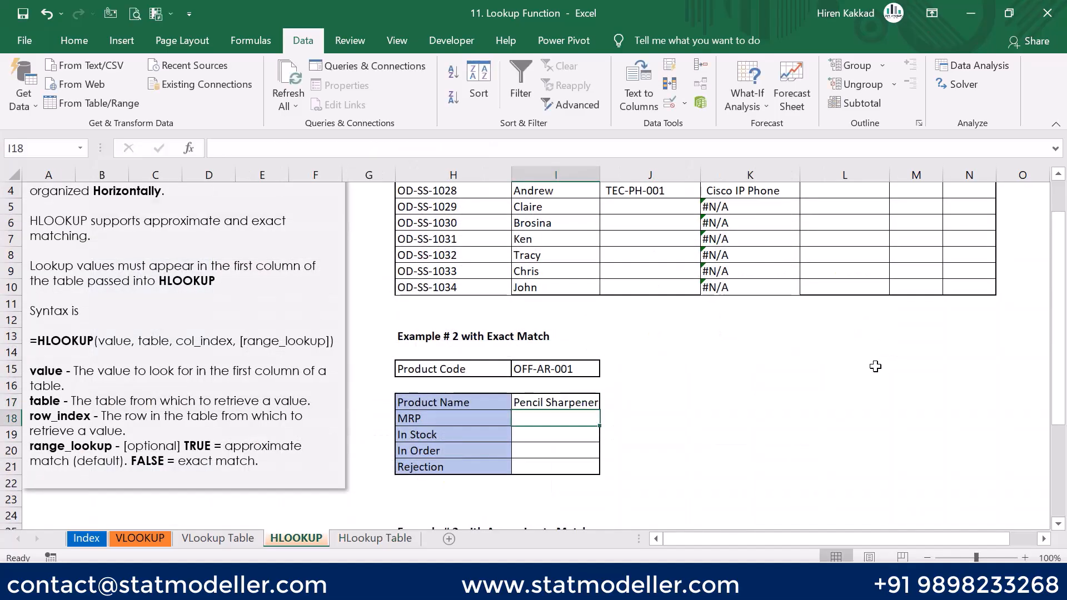
- Autofit column I and fill the Product Name lookup formula from I17 down through I21
{"action": "double_click", "coordinate": [600, 175]}
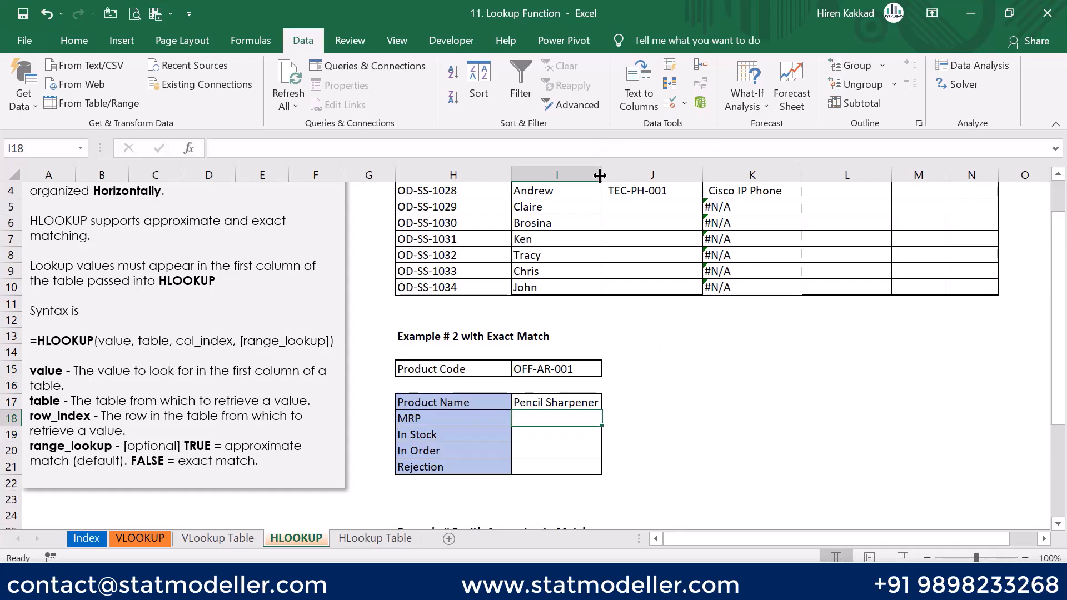
{"action": "left_click", "coordinate": [571, 396]}
{"action": "left_click_drag", "start_coordinate": [602, 410], "coordinate": [609, 470]}
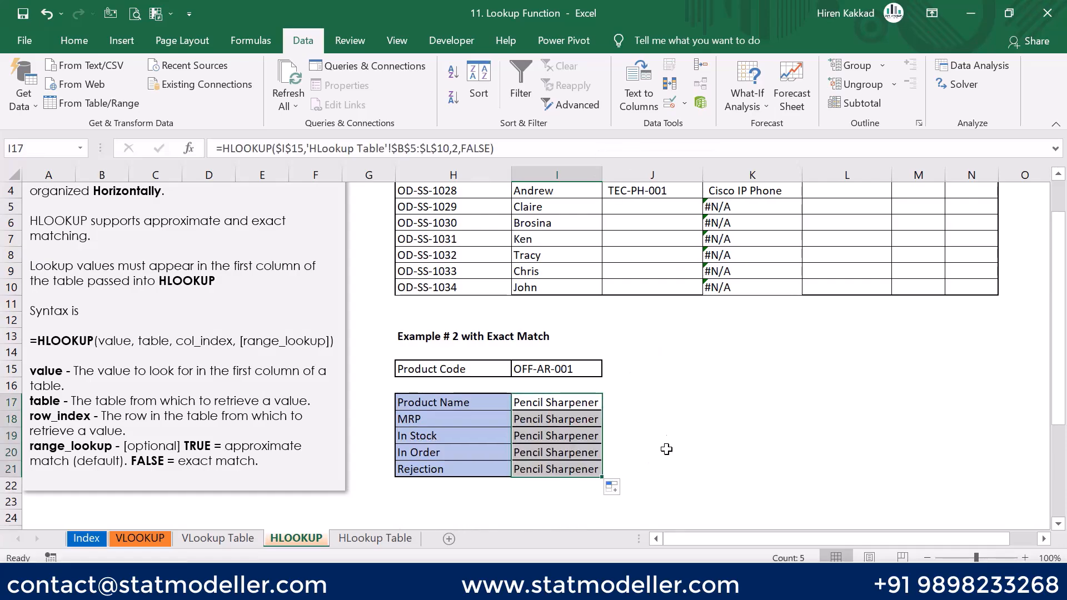
- Change the row index of the MRP lookup formula in I18 to 3
{"action": "left_click", "coordinate": [592, 423]}
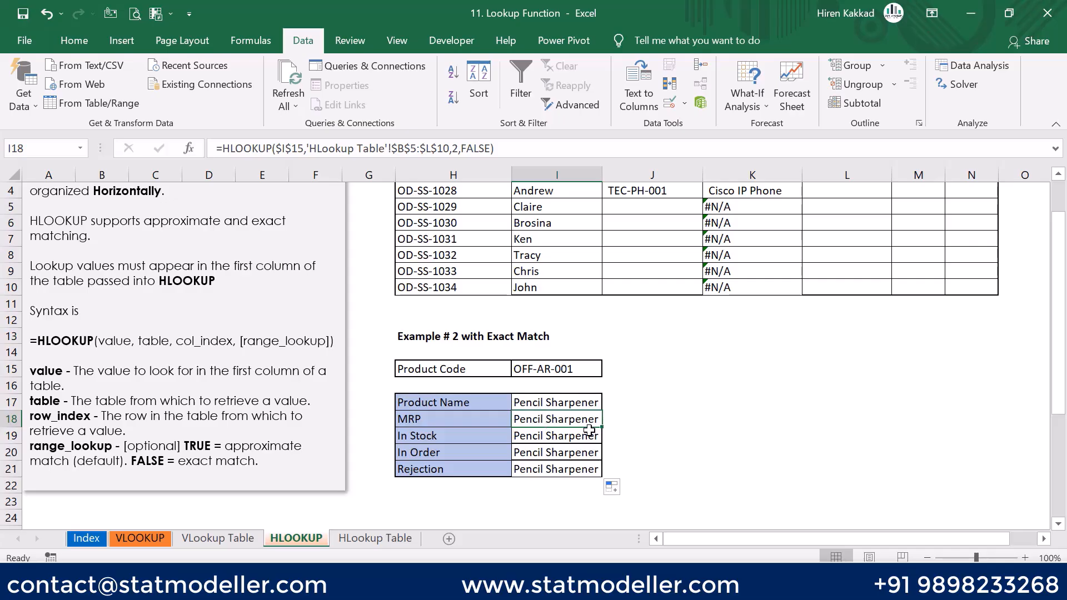
{"action": "key", "text": "ctrl+z"}
{"action": "key", "text": "F2"}
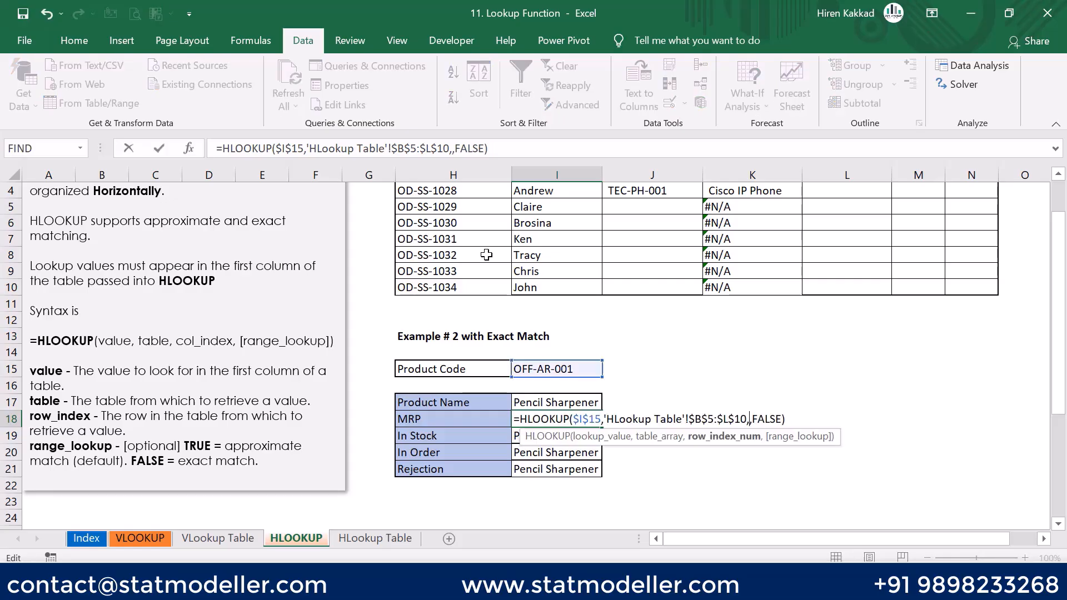
{"action": "key", "text": "Return"}
- Change the row index of the In Stock lookup formula in I19 to 4
{"action": "key", "text": "F2"}
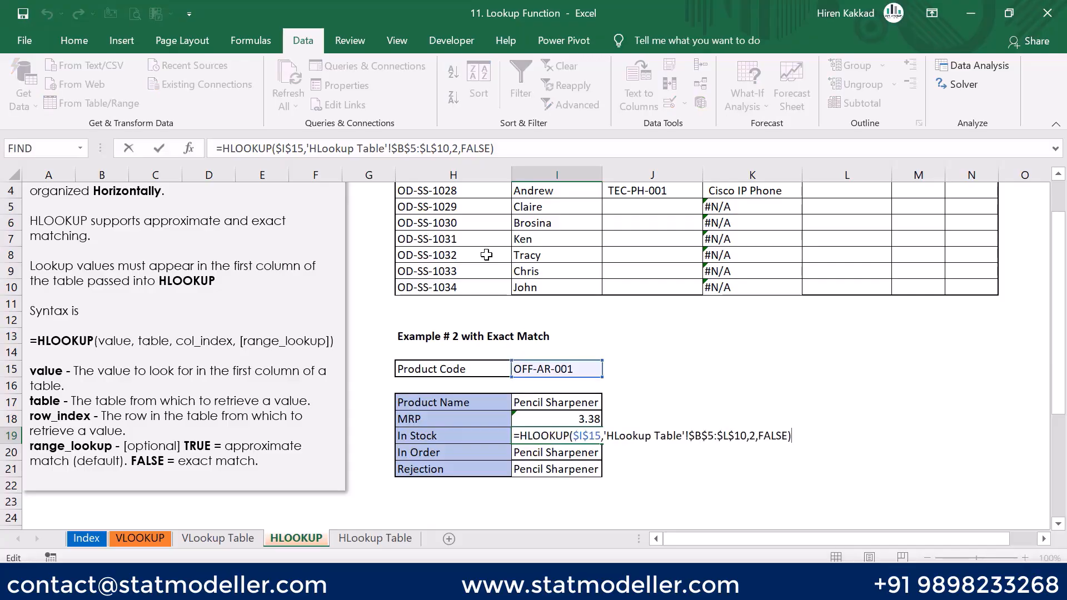
{"action": "key", "text": "Left"}
{"action": "key", "text": "Left"}
{"action": "key", "text": "Left"}
{"action": "key", "text": "Left"}
{"action": "key", "text": "Left"}
{"action": "key", "text": "Left"}
{"action": "key", "text": "Left"}
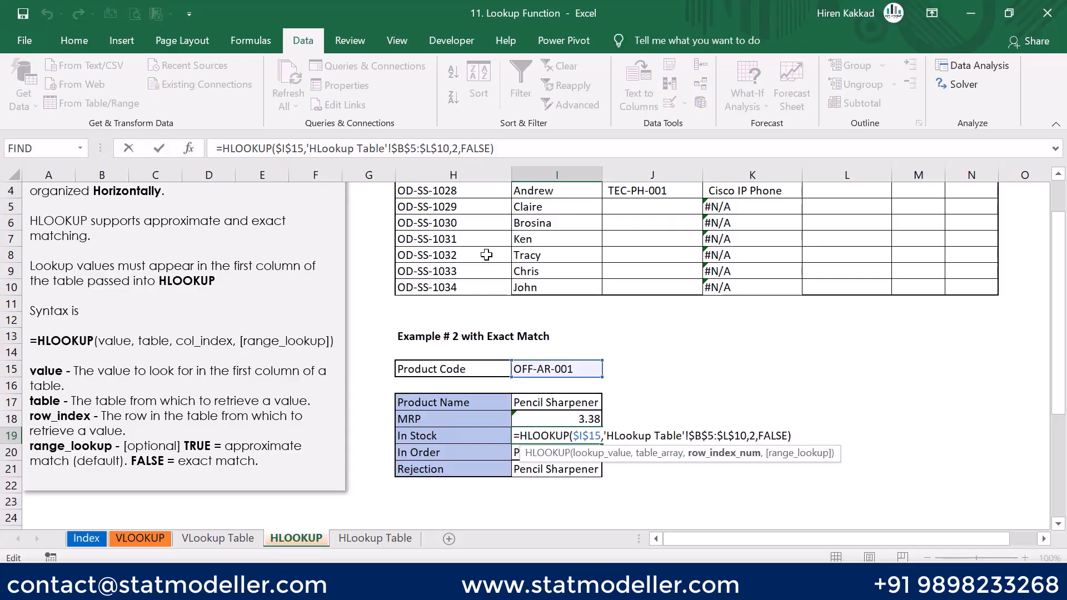
{"action": "key", "text": "BackSpace"}
{"action": "type", "text": "4"}
{"action": "key", "text": "Return"}
- Change the row index of the In Order lookup formula in I20 to 5
{"action": "key", "text": "F2"}
{"action": "key", "text": "Escape"}
{"action": "key", "text": "Left"}
{"action": "key", "text": "Left"}
{"action": "key", "text": "Right"}
{"action": "key", "text": "Right"}
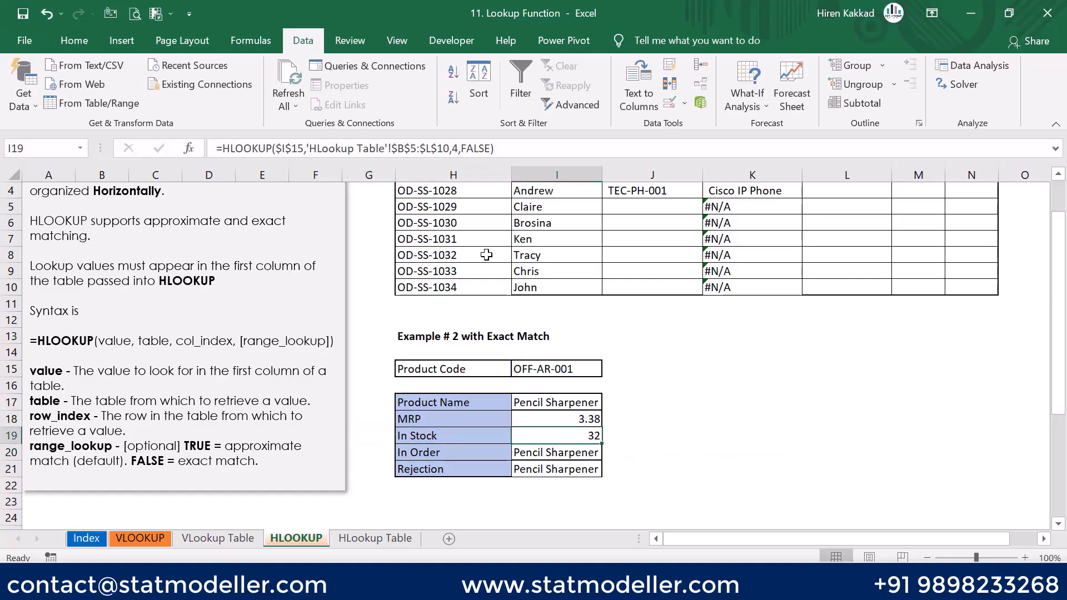
{"action": "key", "text": "F2"}
{"action": "key", "text": "Left"}
{"action": "key", "text": "Left"}
{"action": "key", "text": "BackSpace"}
{"action": "type", "text": "5"}
{"action": "key", "text": "Return"}
- Change the row index of the Rejection lookup formula in I21 to 6
{"action": "key", "text": "F2"}
{"action": "key", "text": "Left"}
{"action": "key", "text": "Left"}
{"action": "key", "text": "BackSpace"}
{"action": "type", "text": "6"}
{"action": "key", "text": "Return"}
{"action": "key", "text": "Up"}
{"action": "key", "text": "Up"}
{"action": "key", "text": "Up"}
{"action": "key", "text": "Up"}
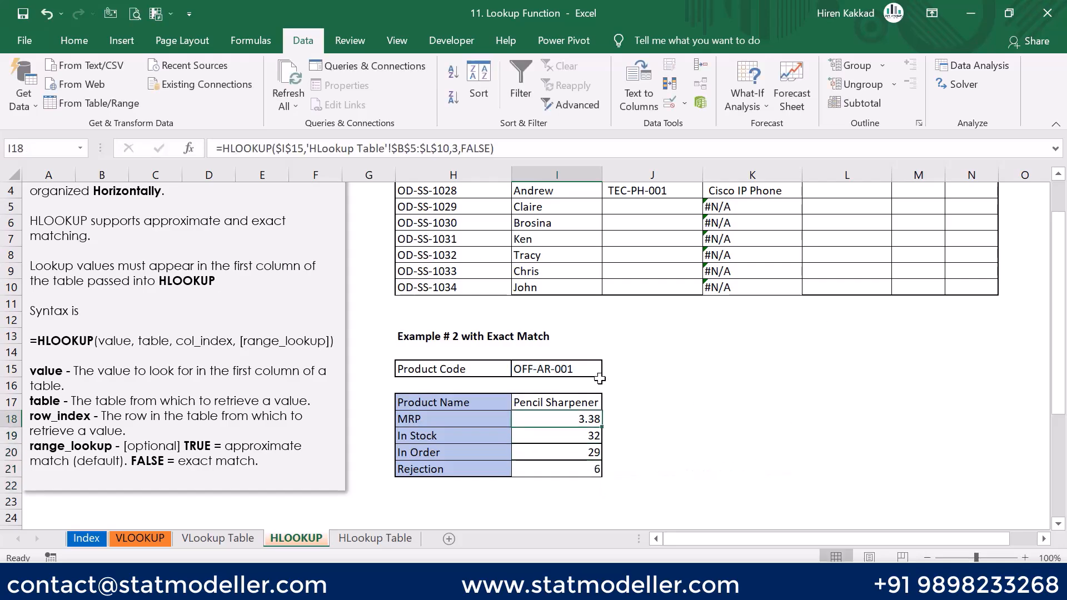
- Test the product detail lookups by choosing TEC-PH-002 and then TEC-PH-004 as the product code in I15
{"action": "left_click", "coordinate": [564, 371]}
{"action": "left_click", "coordinate": [609, 370]}
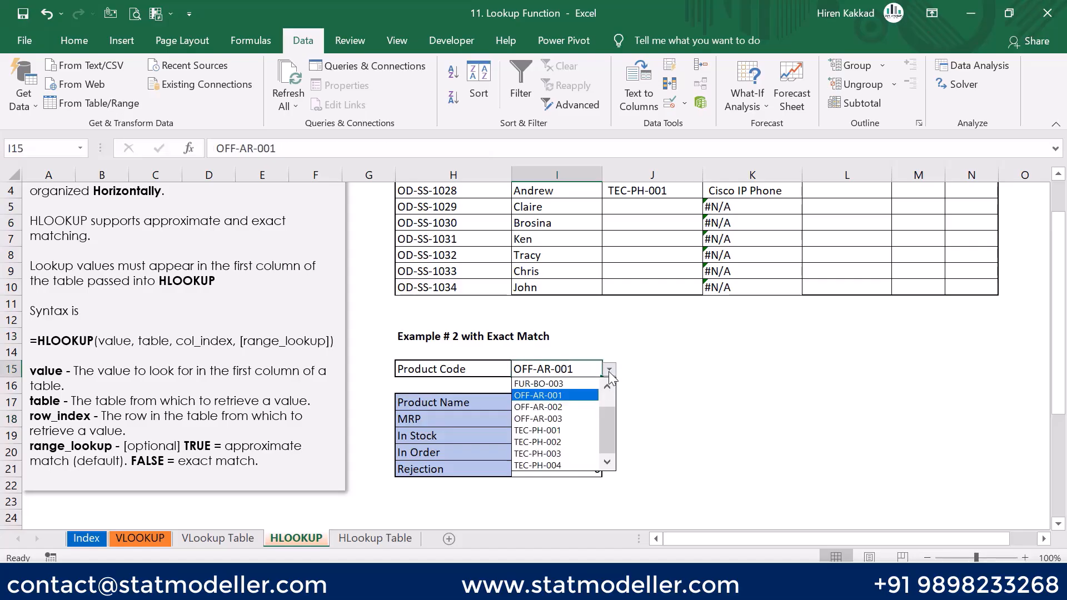
{"action": "left_click", "coordinate": [537, 443]}
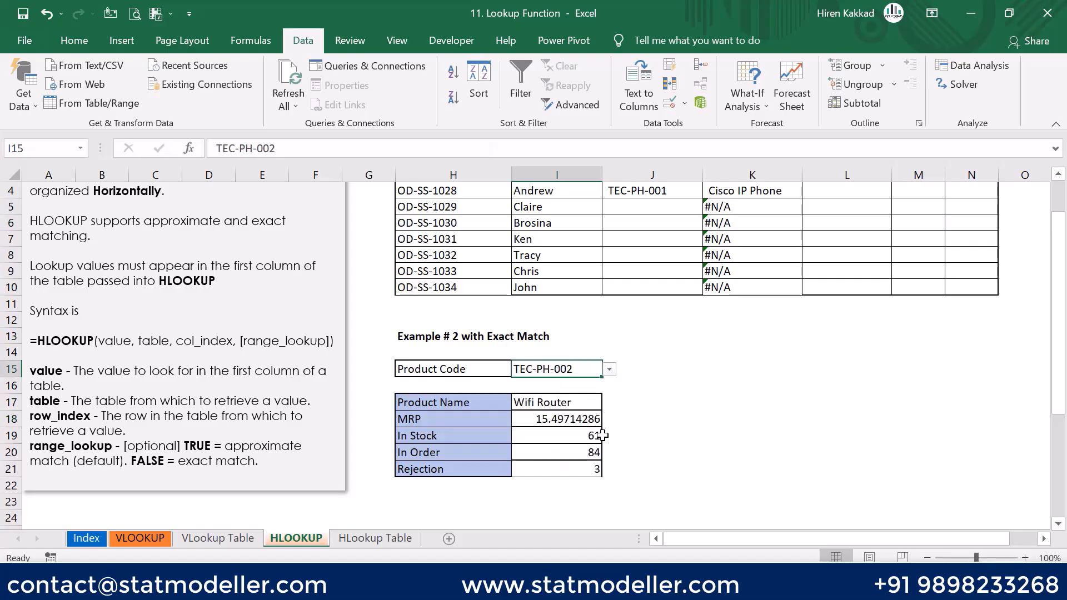
{"action": "left_click", "coordinate": [610, 370]}
{"action": "left_click", "coordinate": [572, 462]}
{"action": "left_click", "coordinate": [662, 397]}
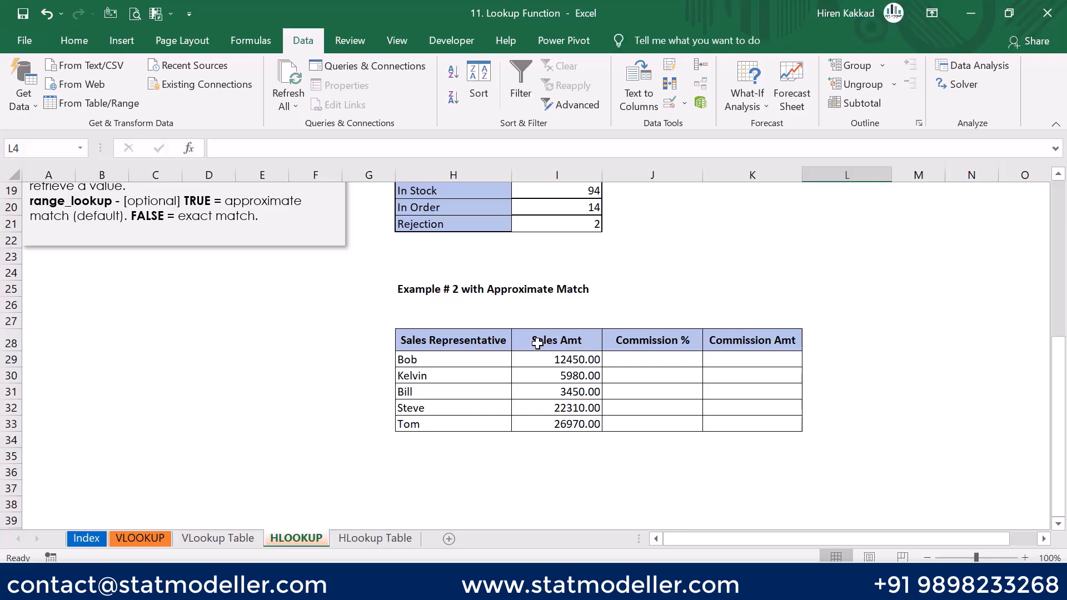
- Examine the sales commission table of the approximate-match example and its sales brackets and commission rates on the HLookup Table sheet
{"action": "left_click_drag", "start_coordinate": [438, 341], "coordinate": [725, 412]}
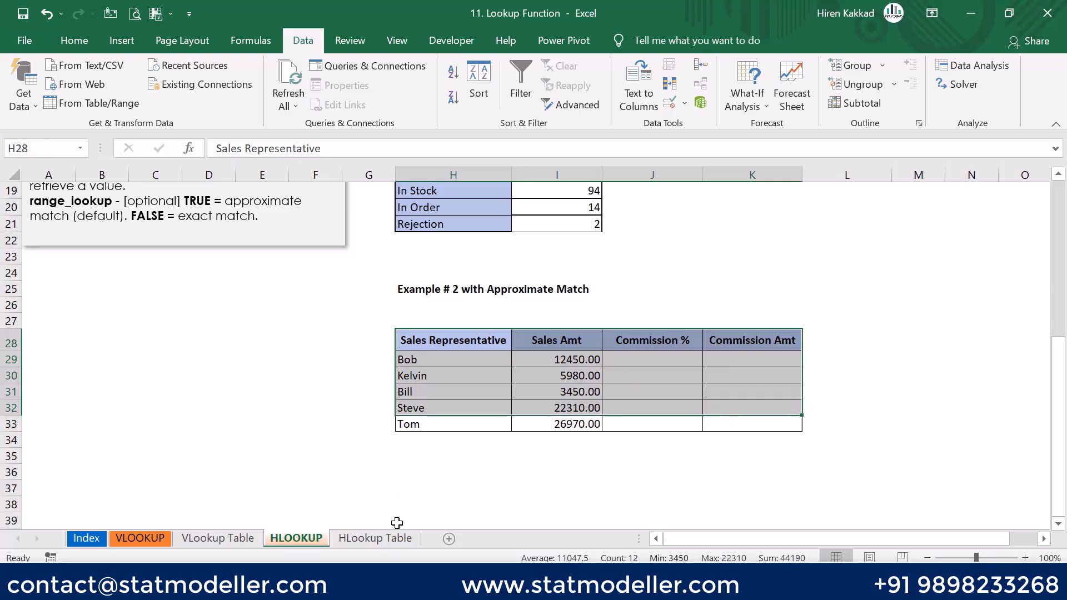
{"action": "left_click", "coordinate": [382, 541]}
{"action": "left_click", "coordinate": [427, 358]}
{"action": "scroll", "coordinate": [427, 357], "scroll_direction": "down", "scroll_amount": 2}
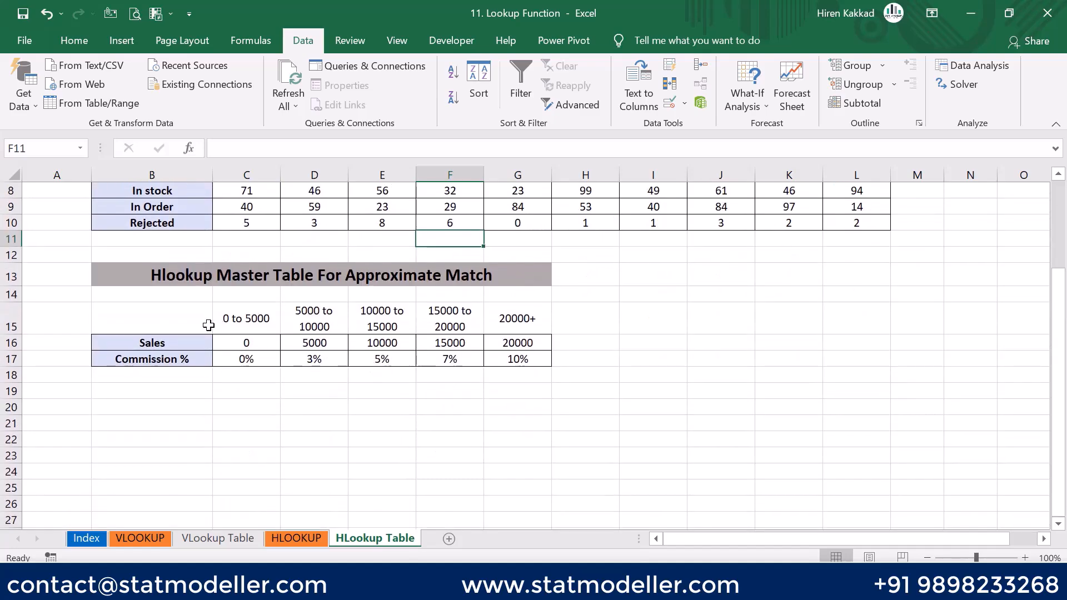
{"action": "left_click", "coordinate": [237, 325]}
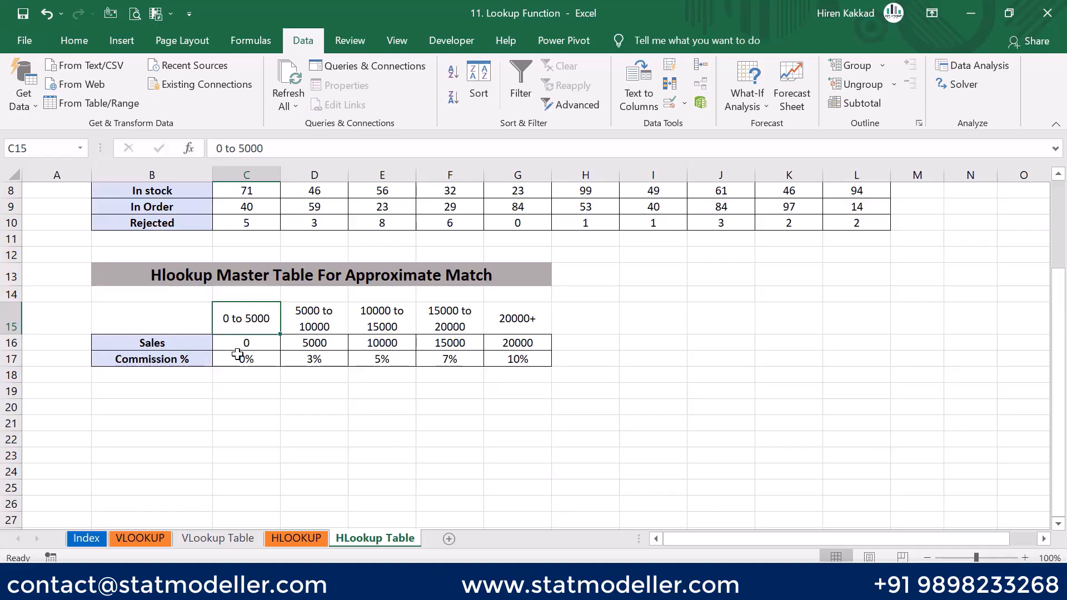
{"action": "left_click", "coordinate": [306, 341]}
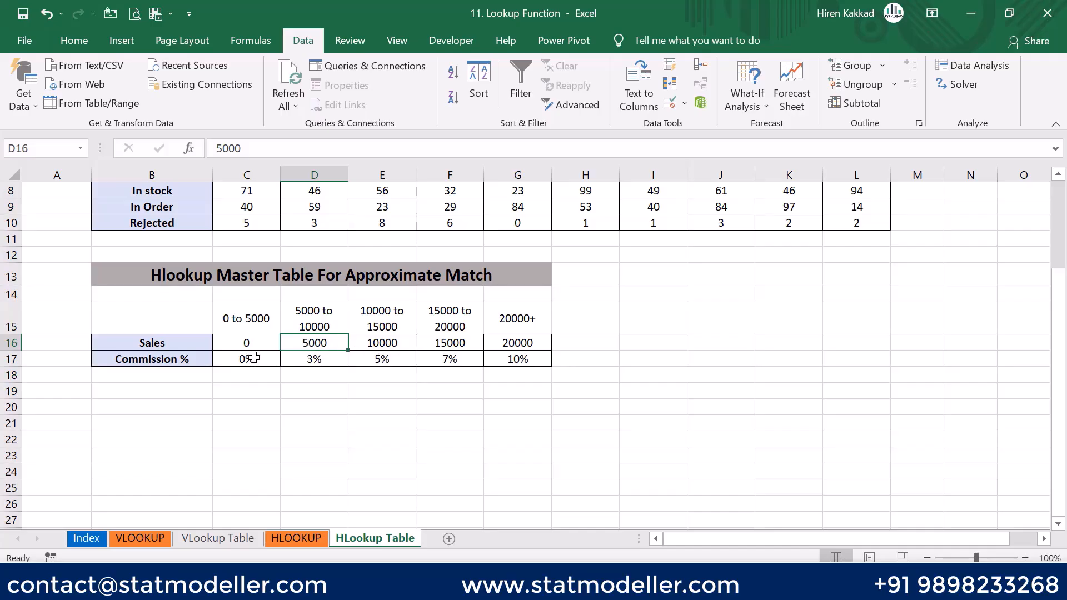
{"action": "left_click", "coordinate": [232, 355]}
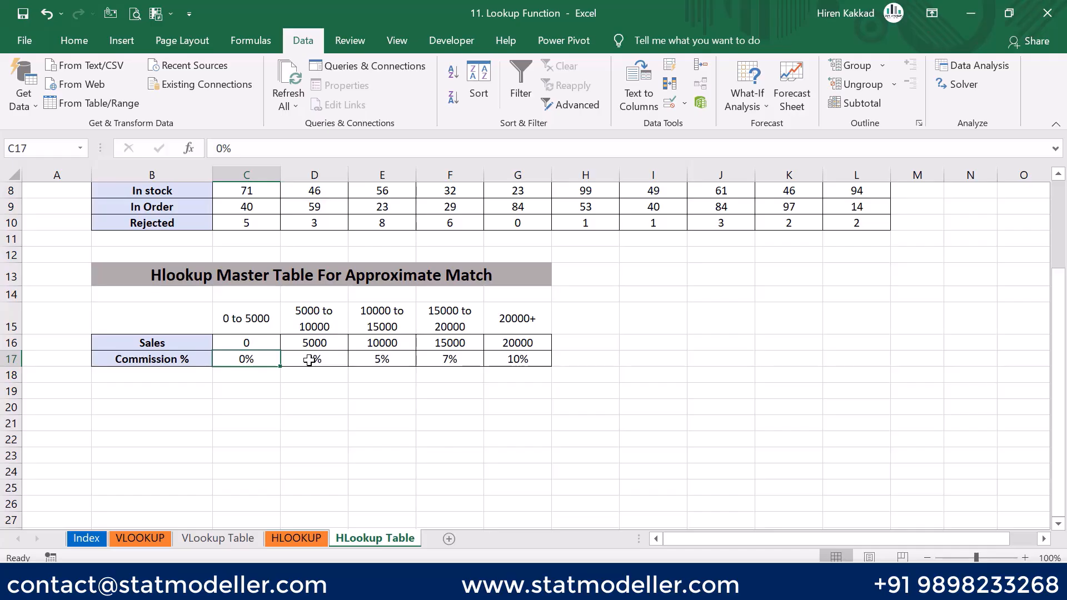
{"action": "left_click", "coordinate": [298, 539]}
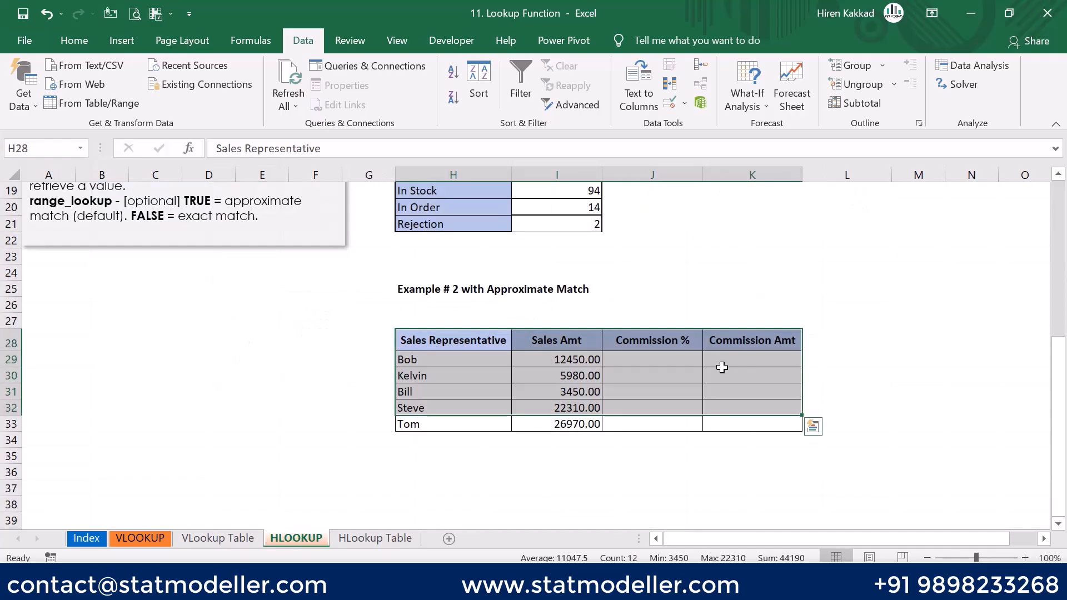
- Start an HLOOKUP formula in J29 with I29 as the lookup value and 'HLookup Table'!B16:G17 as the table array
{"action": "left_click", "coordinate": [684, 366]}
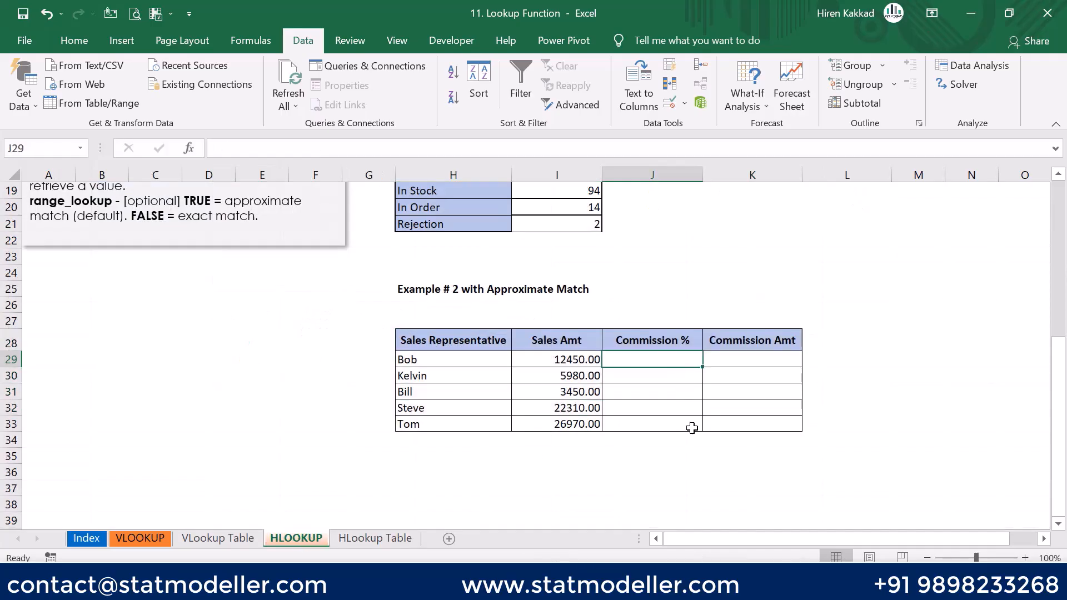
{"action": "type", "text": "=hlo"}
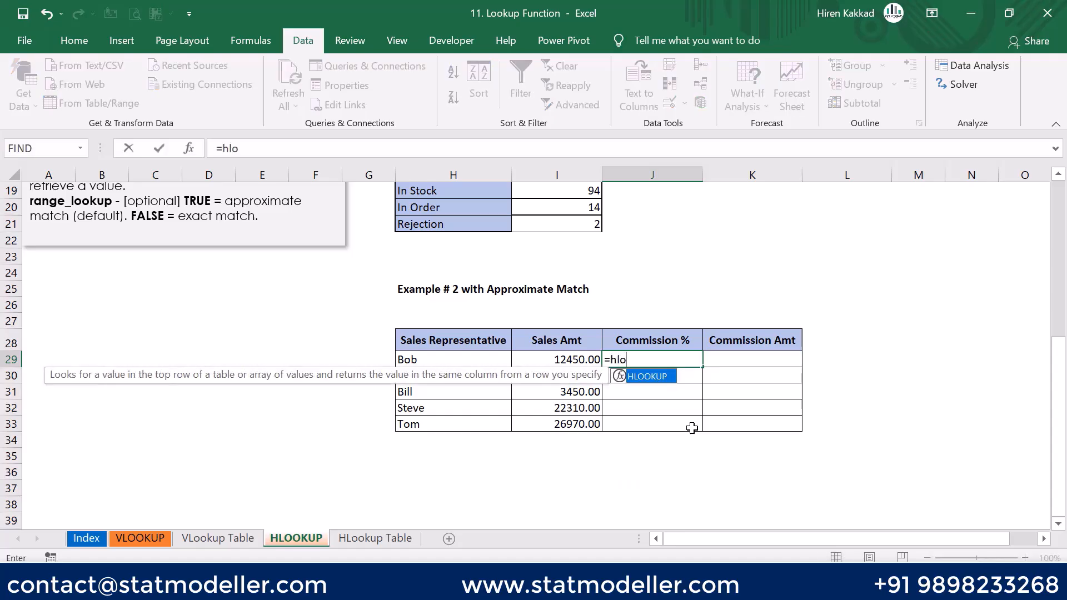
{"action": "key", "text": "Tab"}
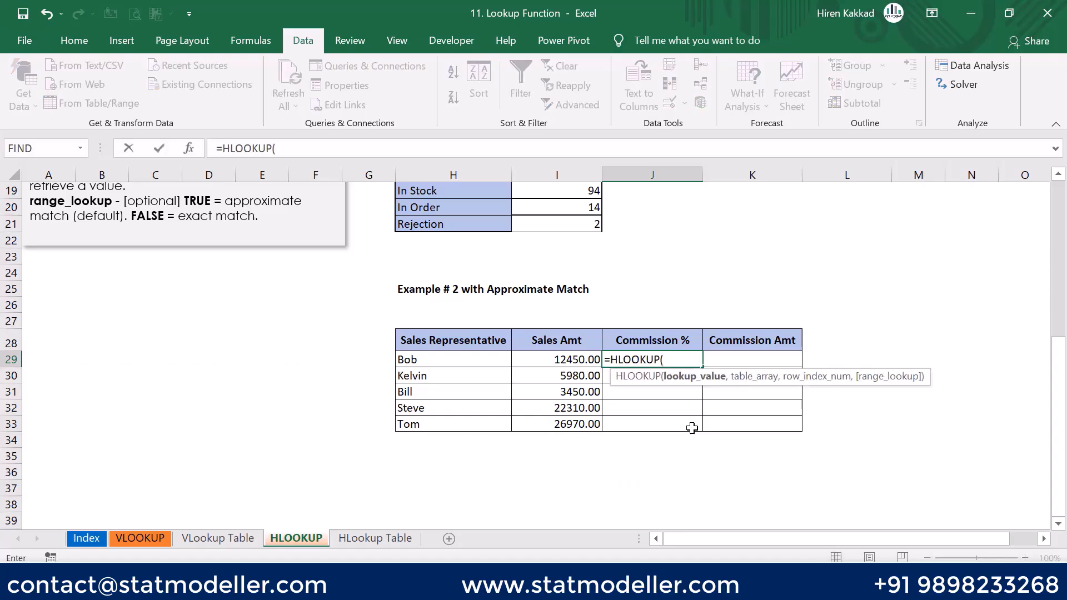
{"action": "key", "text": "Left"}
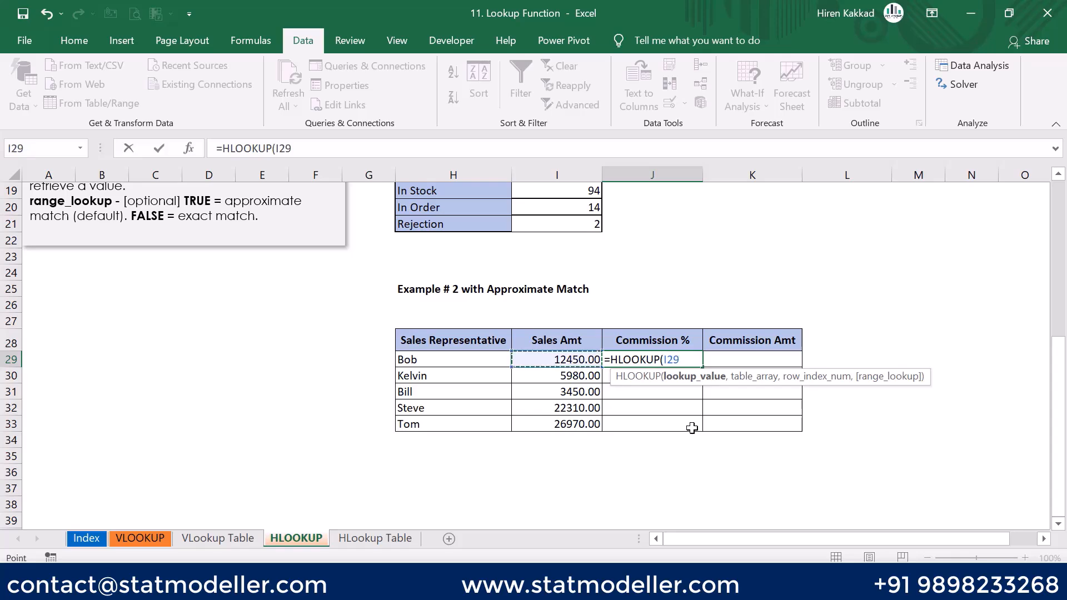
{"action": "type", "text": ","}
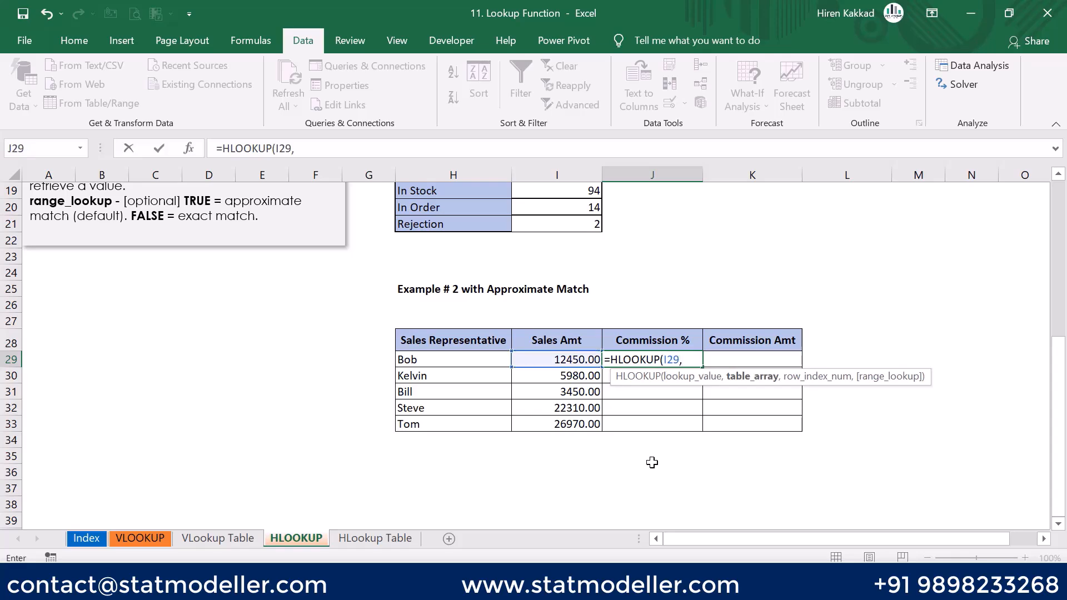
{"action": "left_click", "coordinate": [364, 540]}
{"action": "left_click_drag", "start_coordinate": [185, 309], "coordinate": [514, 357]}
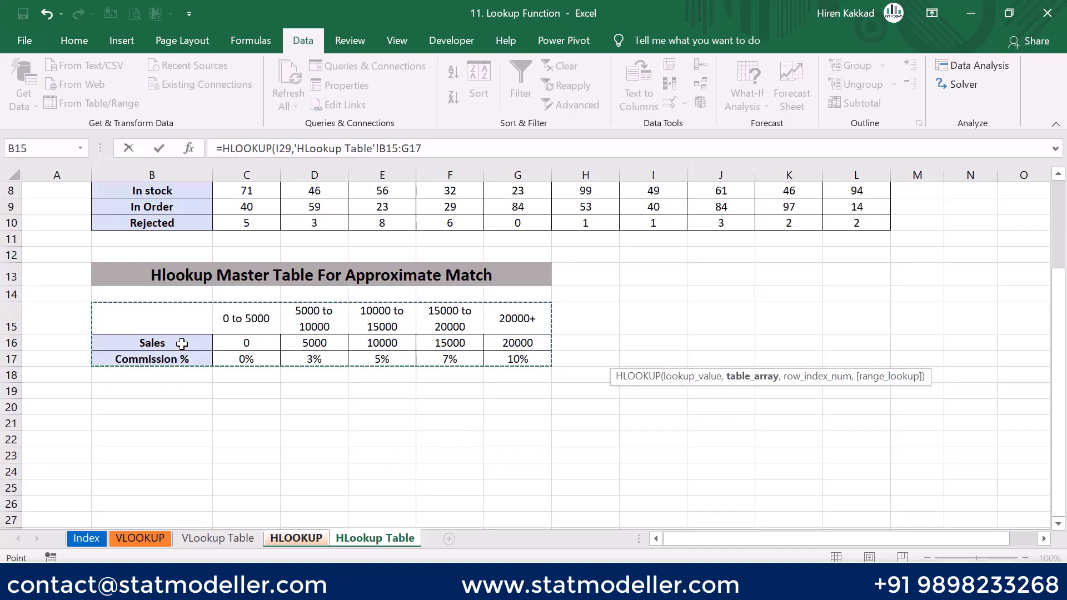
{"action": "mouse_move", "coordinate": [182, 344]}
{"action": "left_mouse_down"}
{"action": "mouse_move", "coordinate": [325, 358]}
{"action": "mouse_move", "coordinate": [410, 344]}
{"action": "mouse_move", "coordinate": [515, 359]}
{"action": "left_mouse_up"}
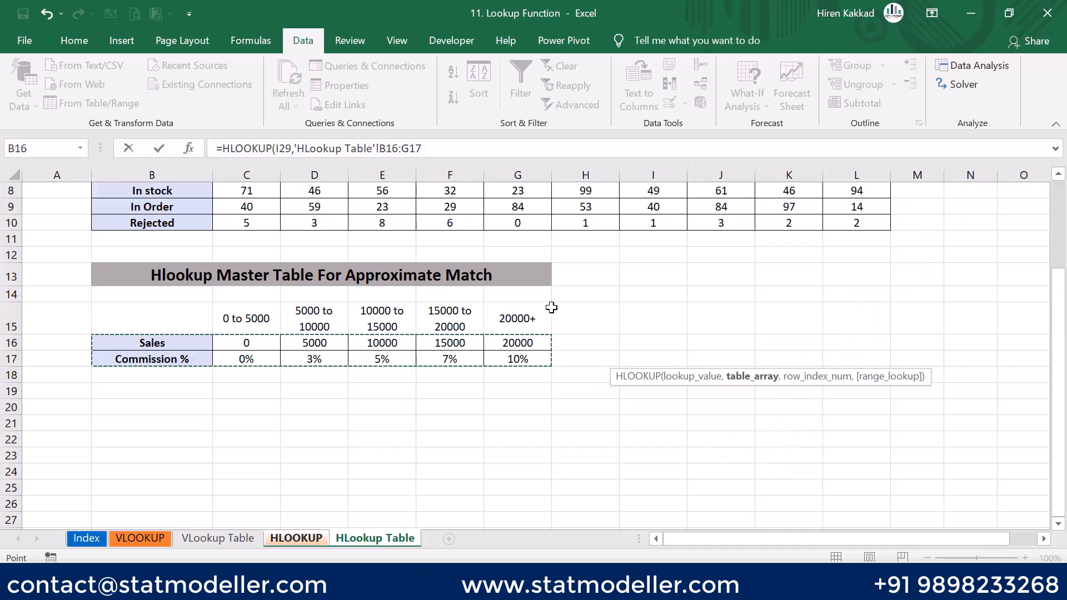
{"action": "type", "text": ","}
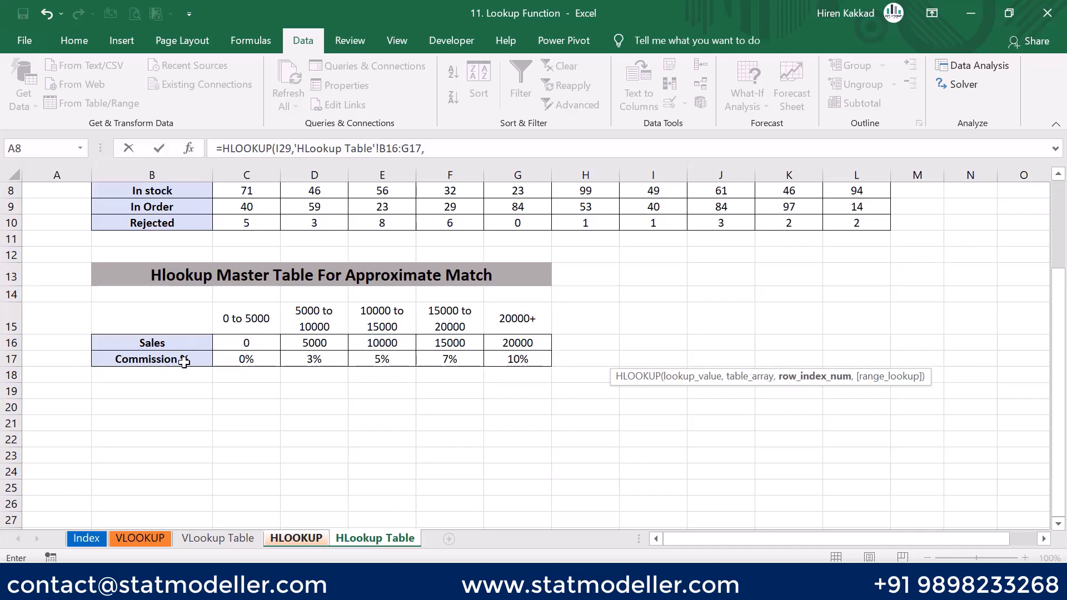
- Complete the J29 commission formula with row index 2 and TRUE for approximate match
{"action": "type", "text": "2,"}
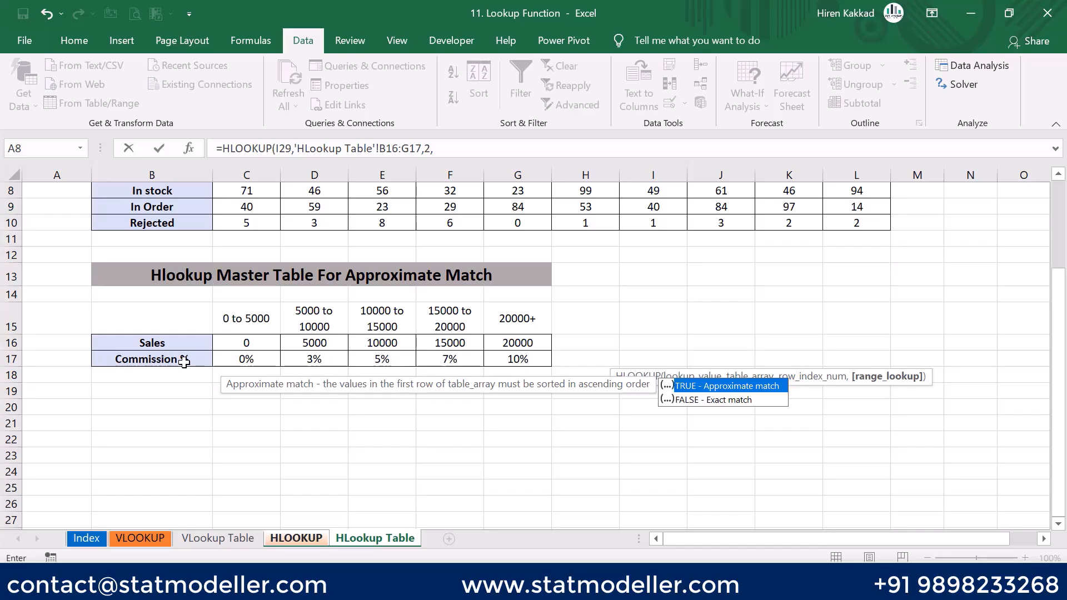
{"action": "key", "text": "Tab"}
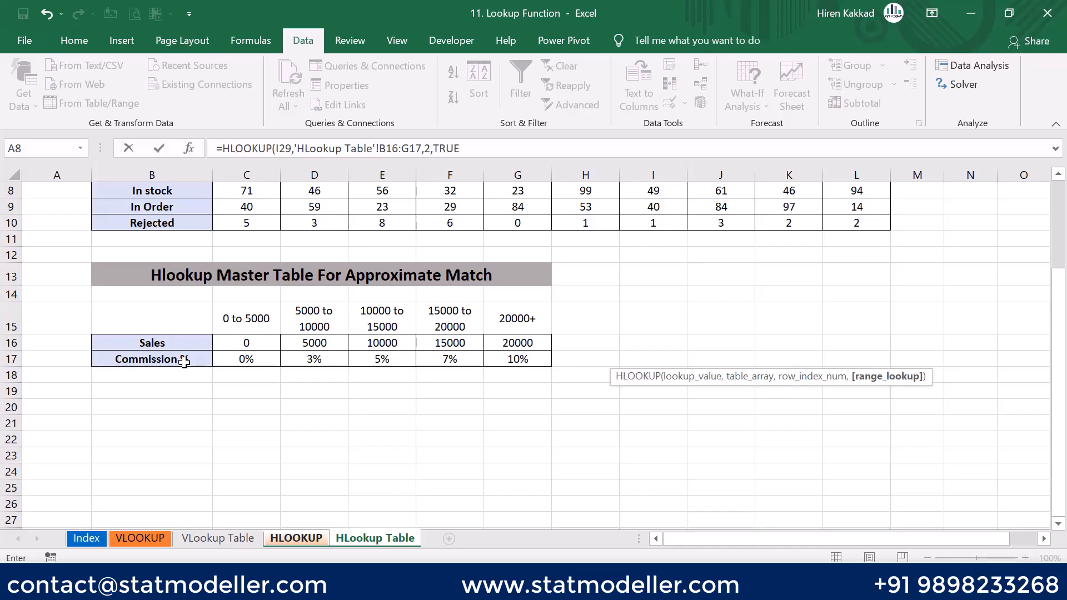
{"action": "type", "text": ")"}
{"action": "key", "text": "Return"}
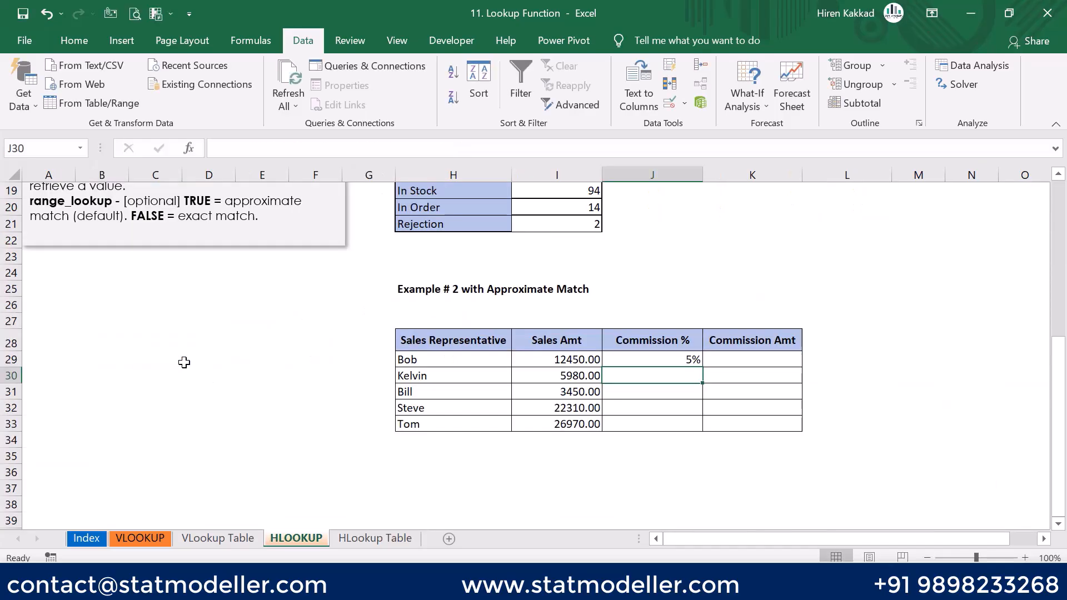
- Make the table array in the J29 formula absolute as $B$16:$G$17
{"action": "left_click", "coordinate": [689, 356]}
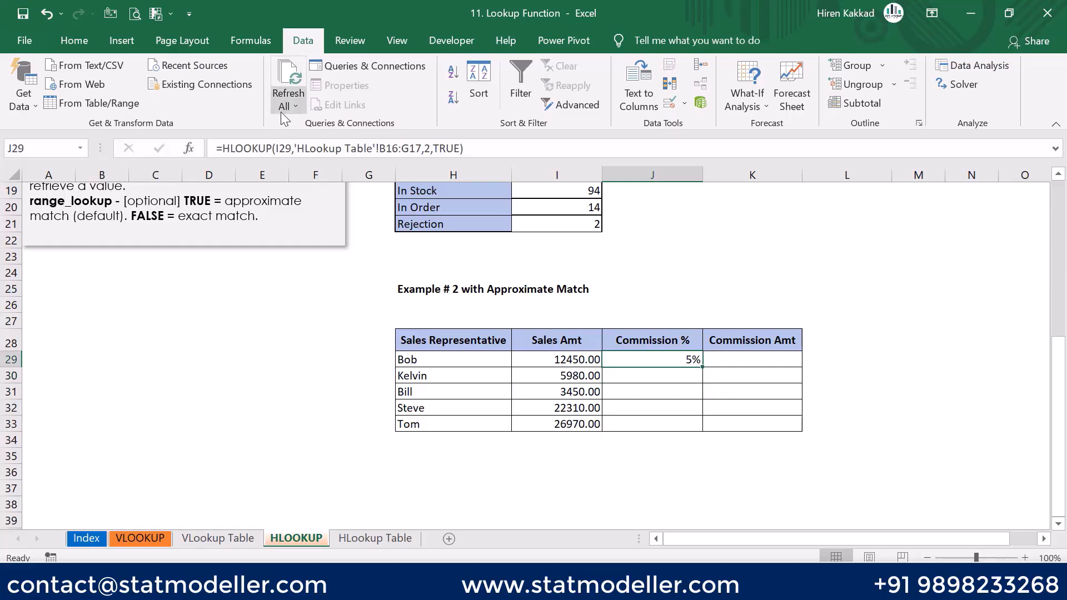
{"action": "left_click", "coordinate": [393, 148]}
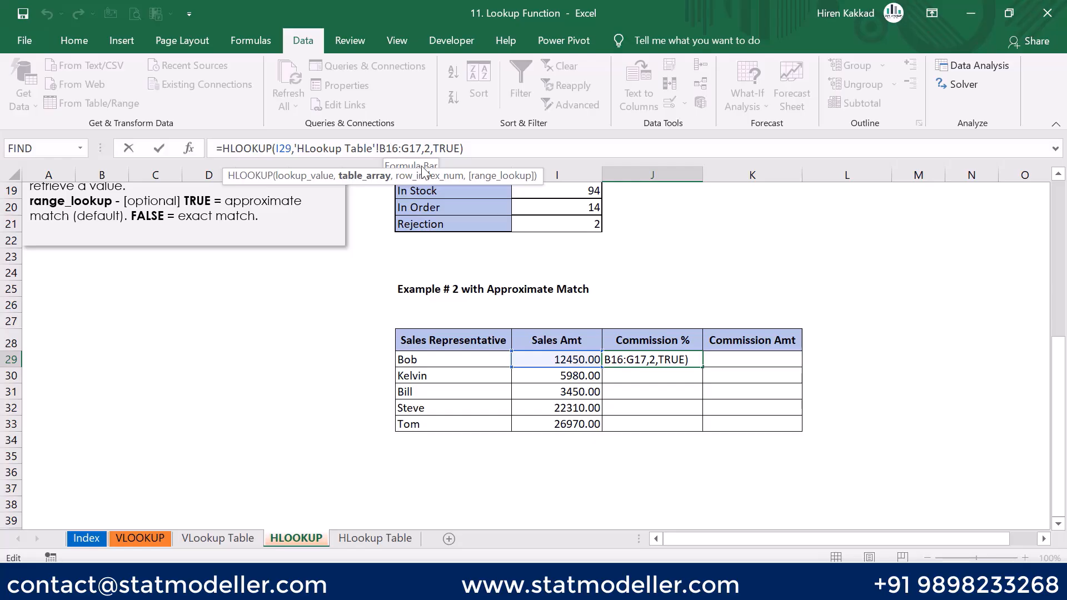
{"action": "key", "text": "F4"}
{"action": "left_click", "coordinate": [436, 147]}
{"action": "key", "text": "F4"}
{"action": "key", "text": "Return"}
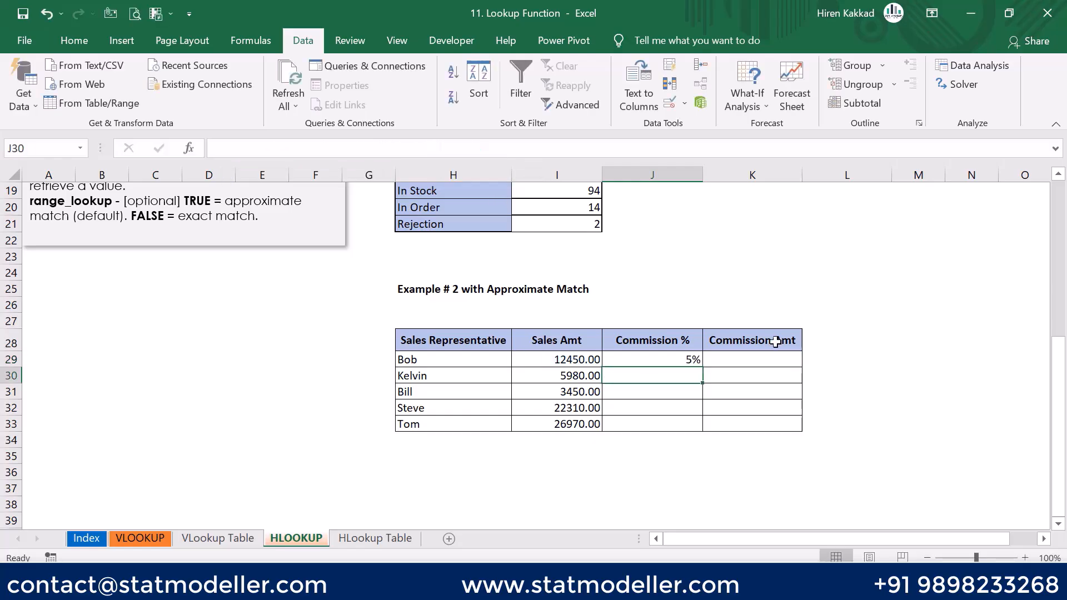
- Copy the Commission % formula from J29 down through J33
{"action": "left_click", "coordinate": [678, 360]}
{"action": "left_click_drag", "start_coordinate": [702, 366], "coordinate": [703, 425]}
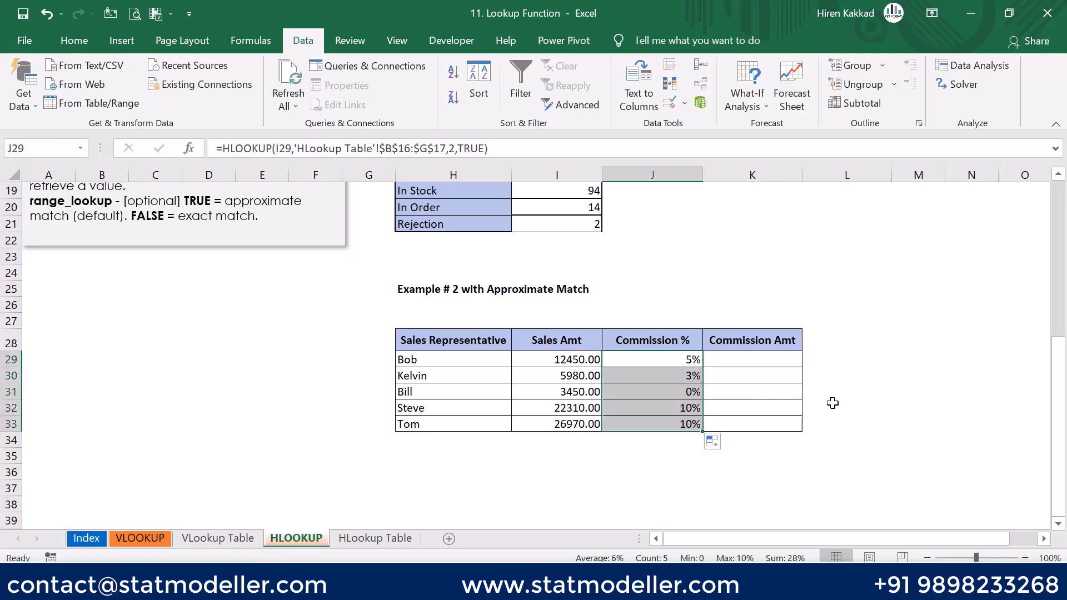
{"action": "left_click", "coordinate": [850, 403]}
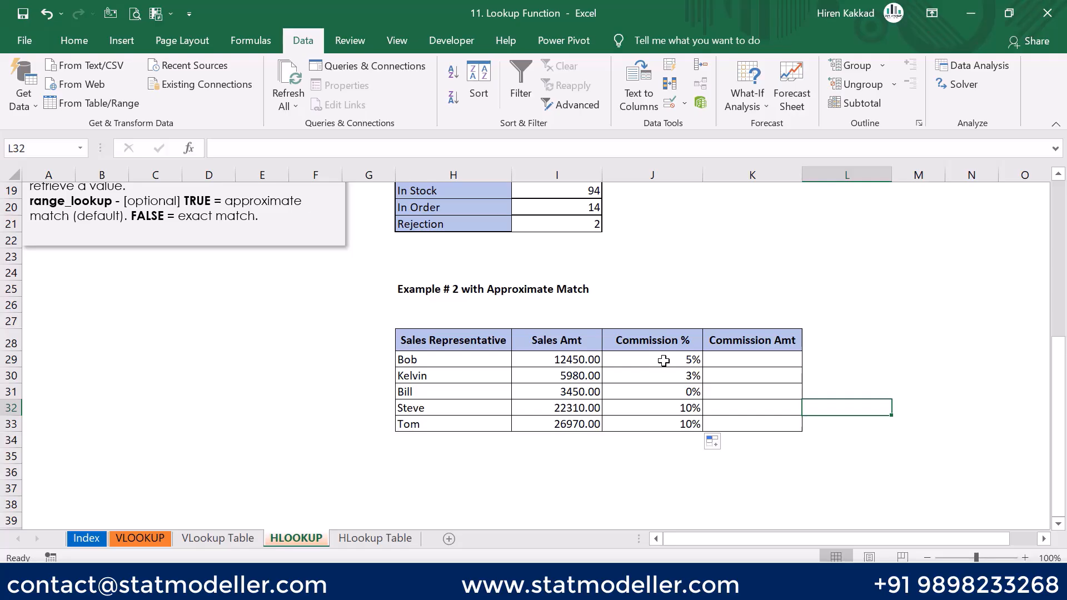
- Compare the vertical product columns on the VLookup Table sheet with the horizontal layout on the HLookup Table sheet
{"action": "left_click", "coordinate": [216, 538]}
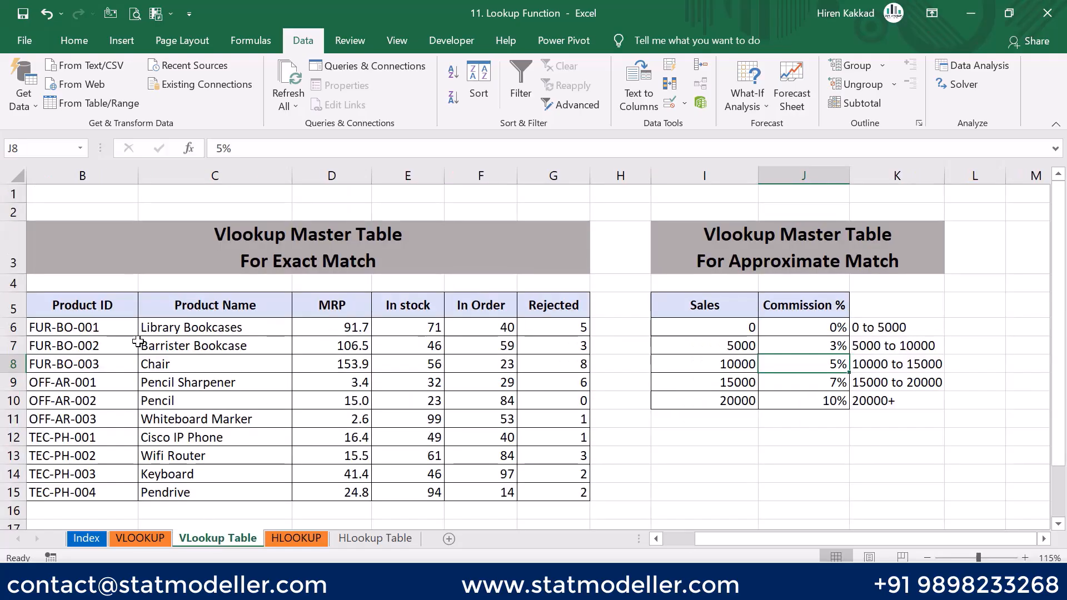
{"action": "left_click_drag", "start_coordinate": [117, 304], "coordinate": [119, 456]}
{"action": "left_click_drag", "start_coordinate": [224, 314], "coordinate": [222, 439]}
{"action": "left_click_drag", "start_coordinate": [332, 306], "coordinate": [333, 424]}
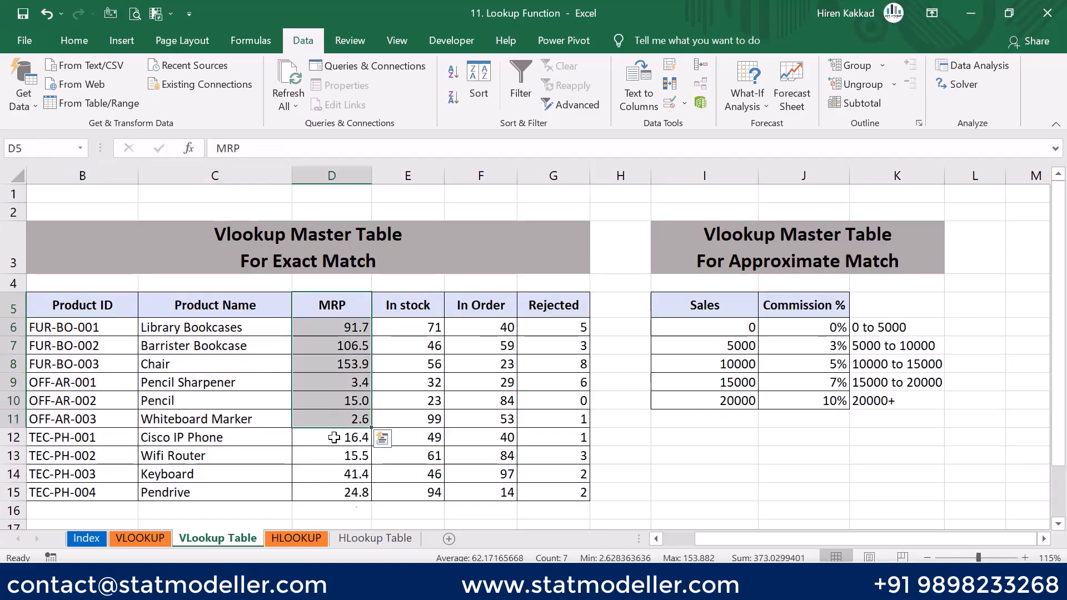
{"action": "left_click", "coordinate": [375, 538]}
{"action": "scroll", "coordinate": [152, 228], "scroll_direction": "up", "scroll_amount": 2}
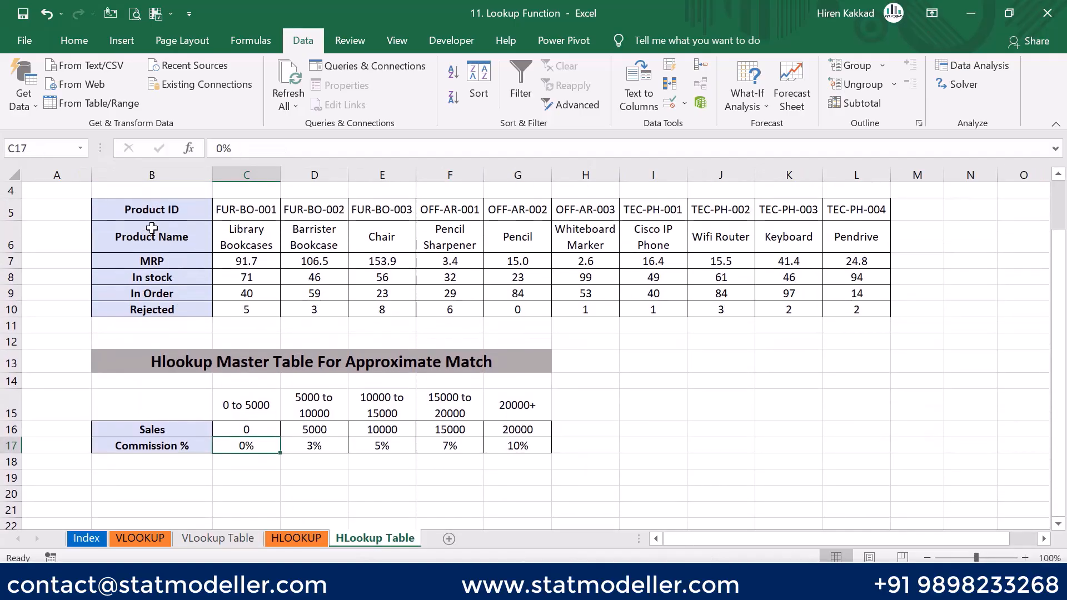